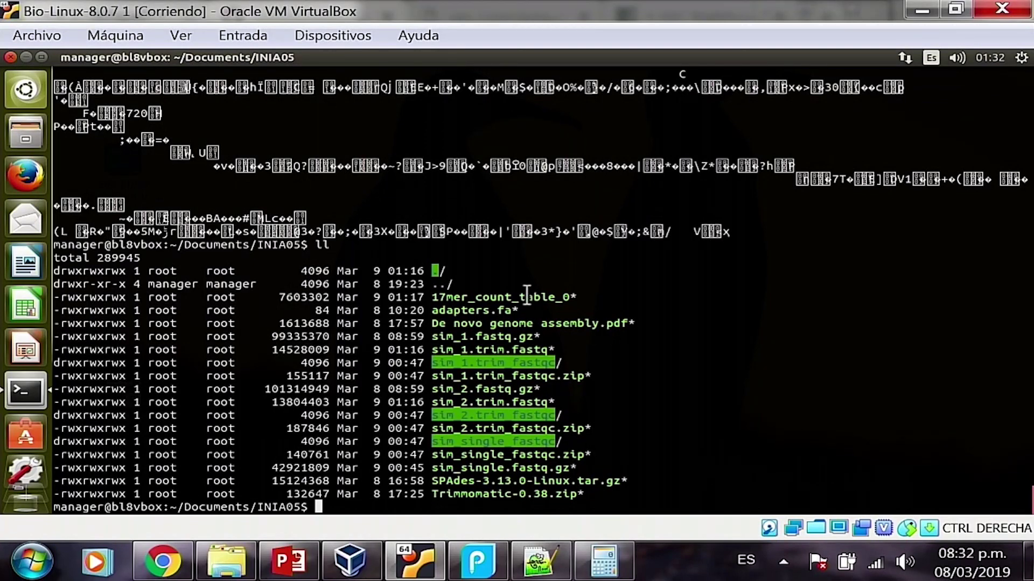
text(he)
text(ad 17)
- Complete the head file name, then recall the jellyfish count command from shell history
key(Tab)
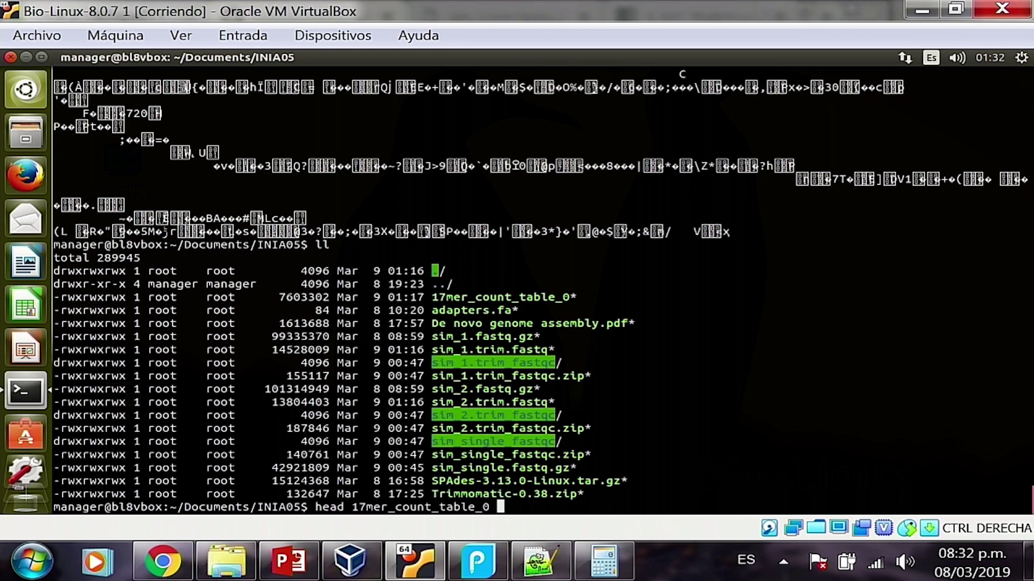
key(Up)
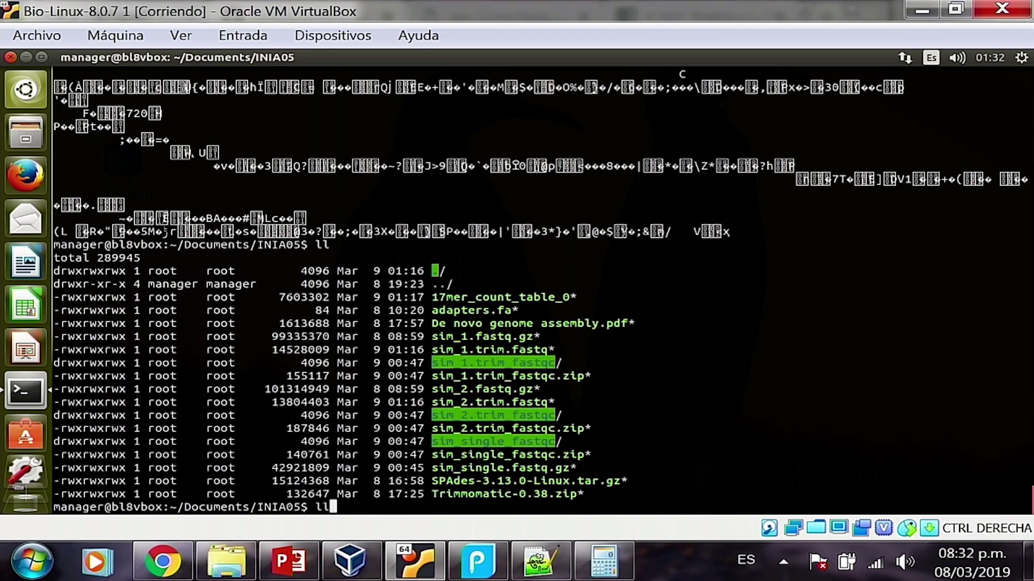
key(Up)
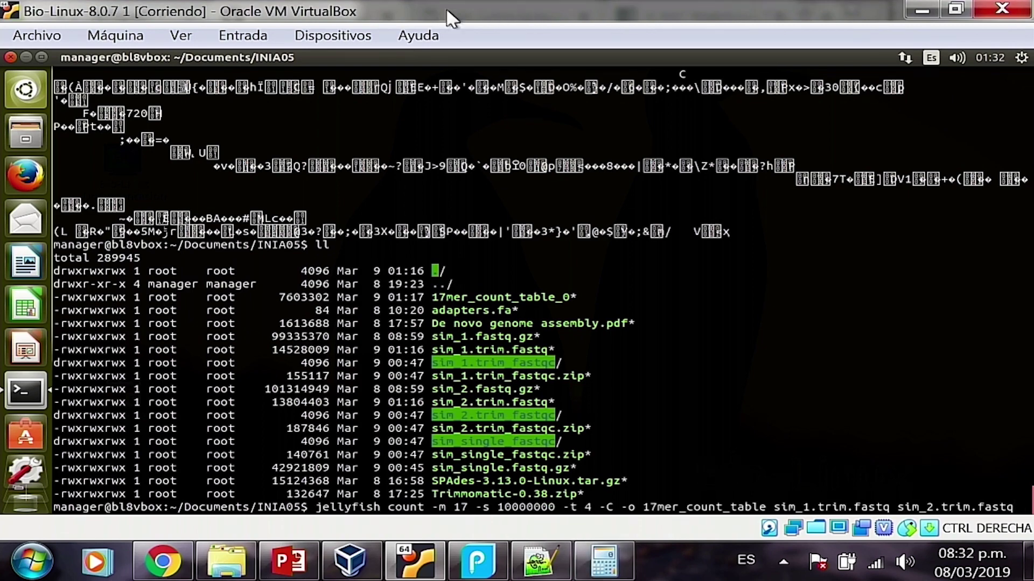
- Restore and narrow the terminal window, then recall the gunzip and jellyfish count commands
double_click(549, 57)
drag(855, 153, 675, 186)
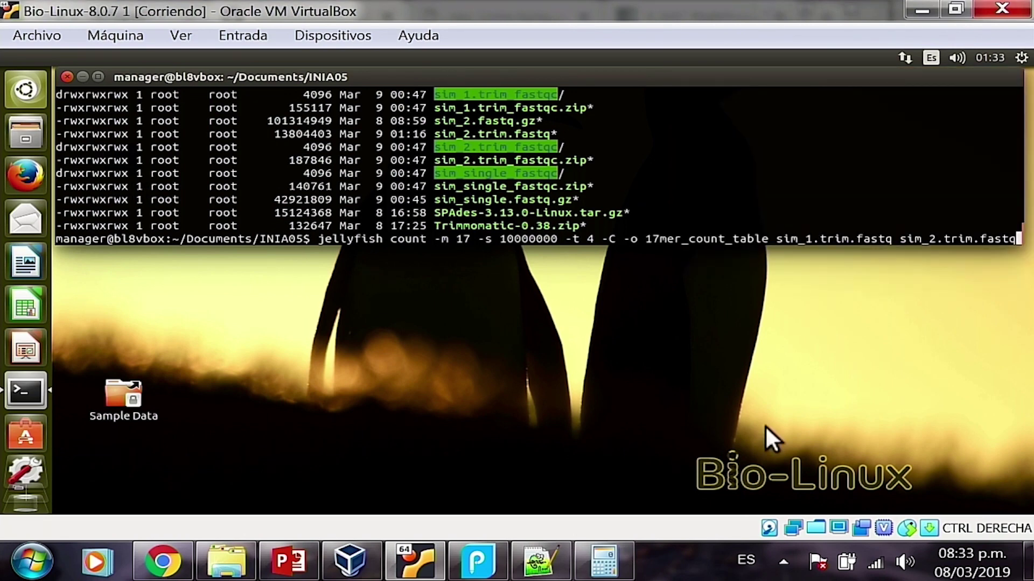
key(Up)
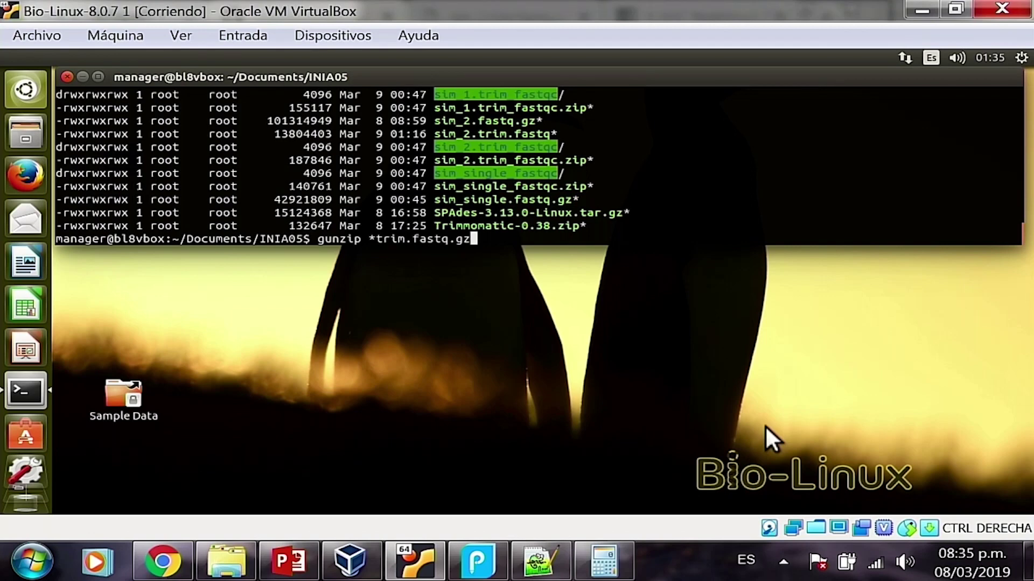
key(Up)
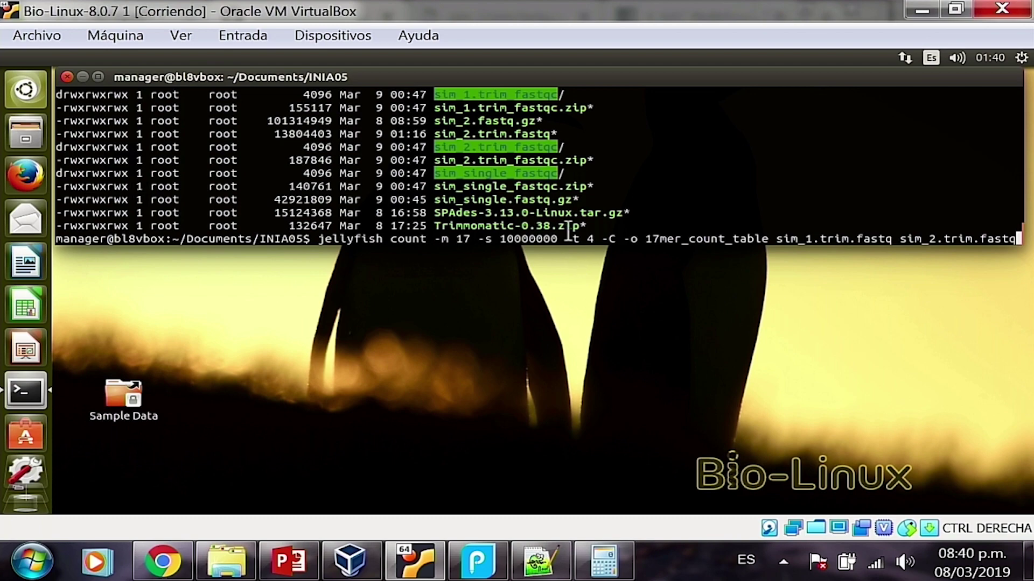
- Enlarge the terminal and display the jellyfish dump --help text
drag(568, 247, 572, 368)
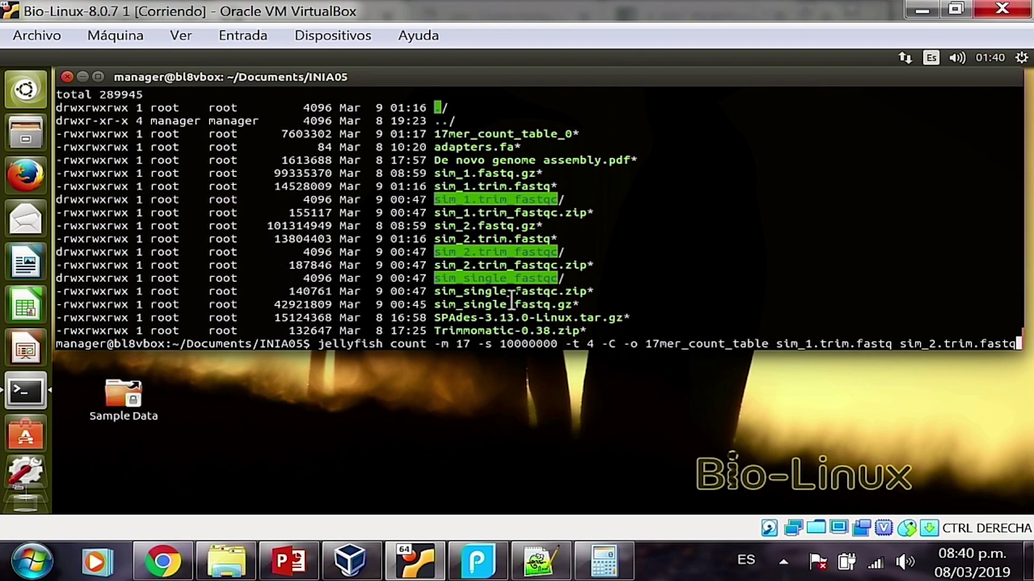
key(ctrl+u)
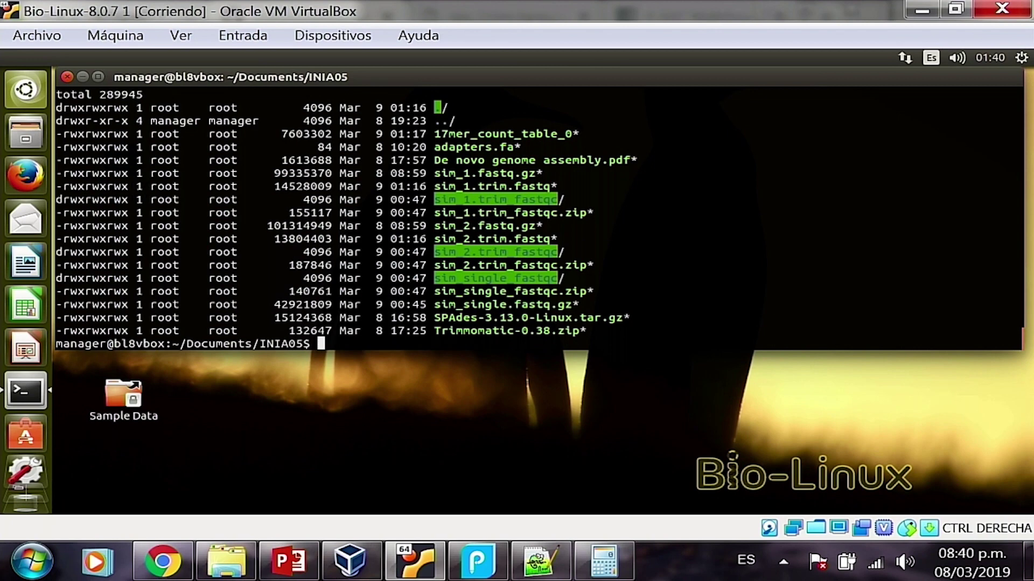
text(jell)
text(yfish )
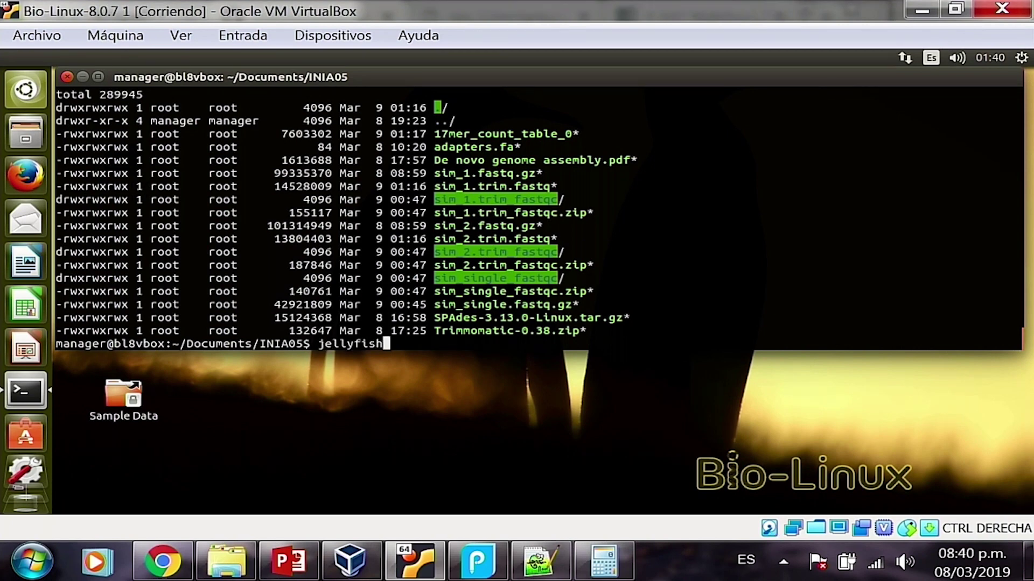
text(dump)
text( --help)
key(Return)
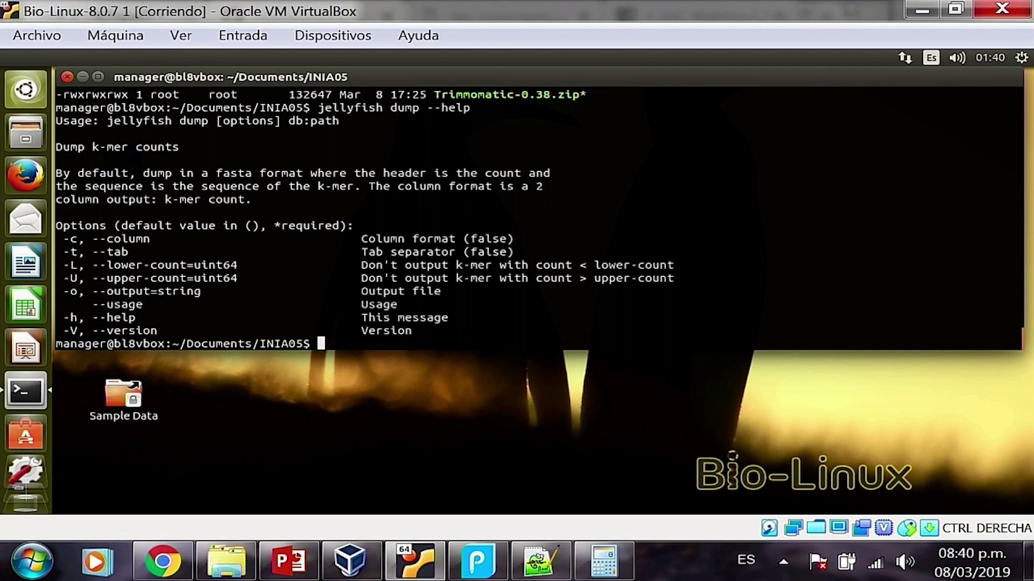
drag(576, 350, 619, 487)
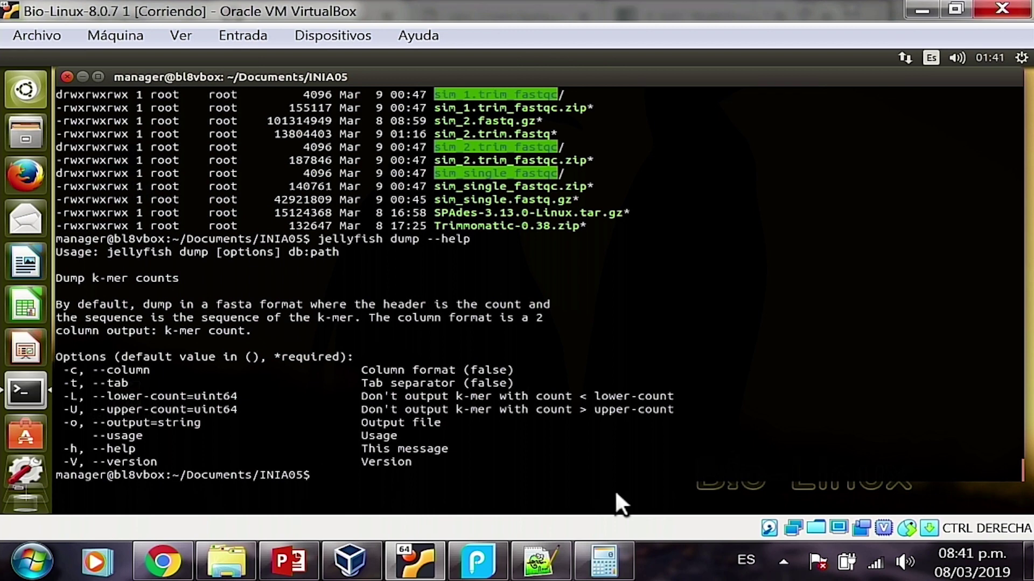
- Run jellyfish dump -o 17mer_count_table.txt on 17mer_count_table_0
key(Up)
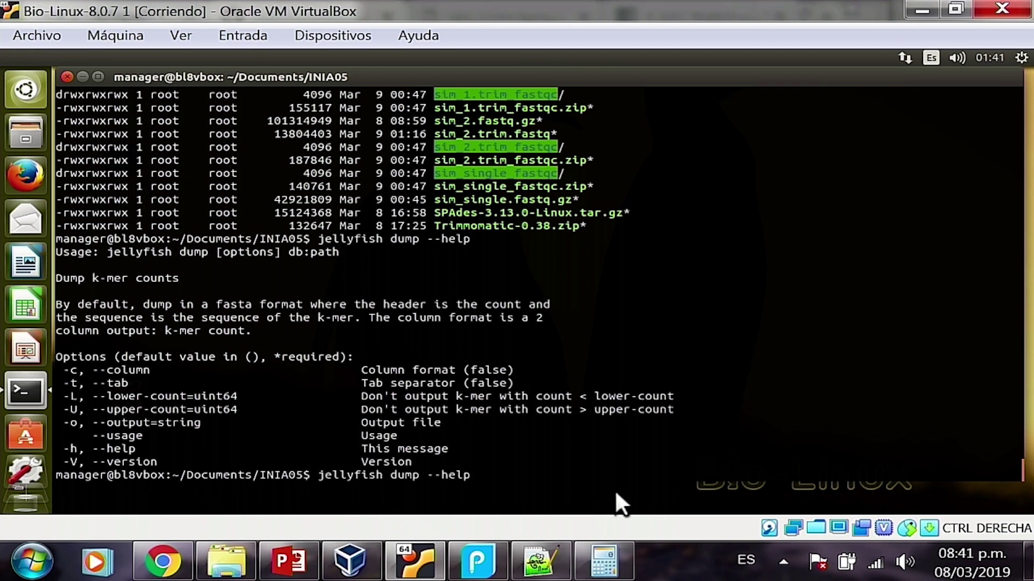
key(BackSpace)
key(BackSpace)
key(BackSpace)
key(BackSpace)
key(BackSpace)
key(BackSpace)
text(-)
text(o 17mer_count_table.txt 17mer_count_table_0)
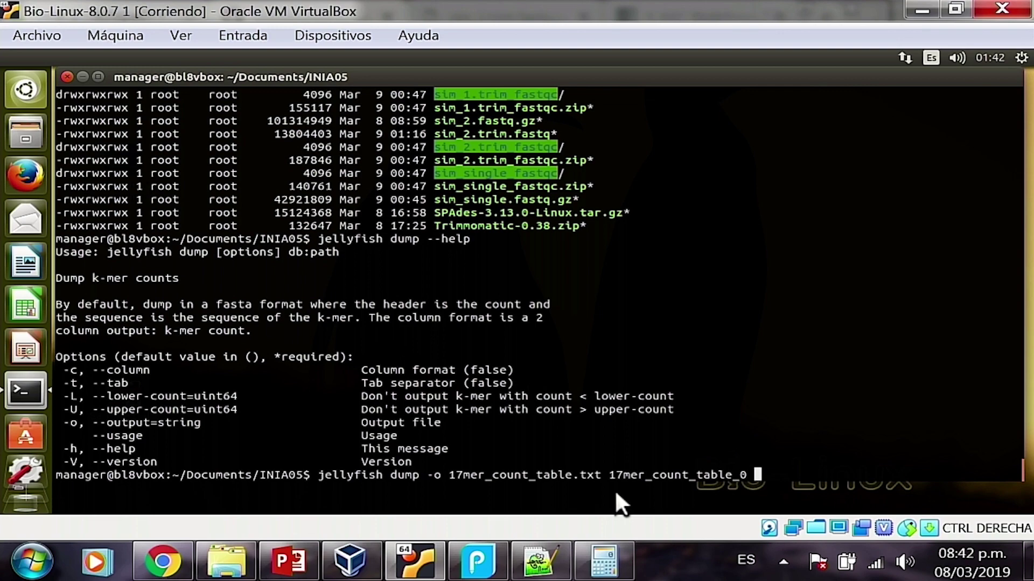
key(Return)
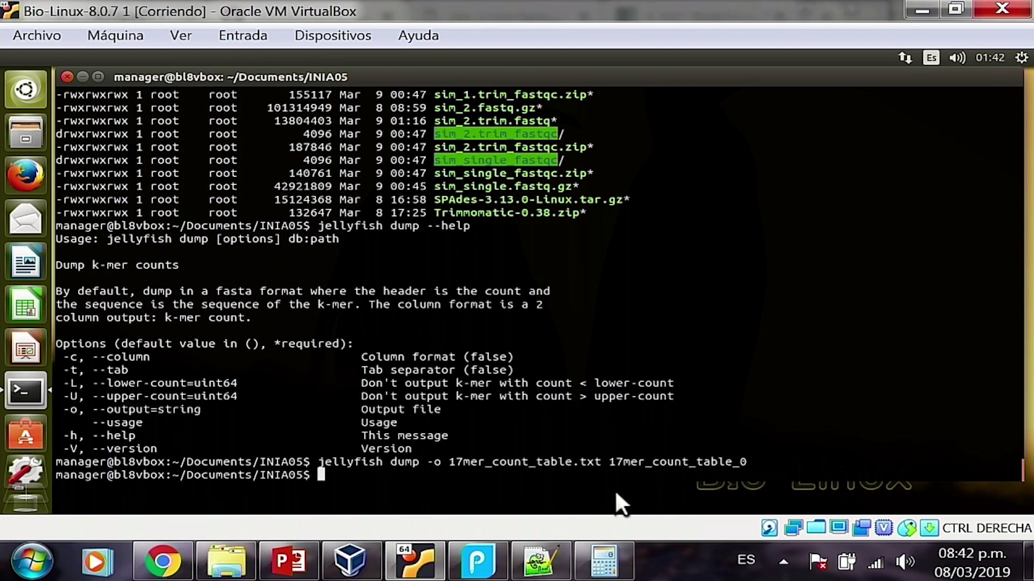
text(ll)
- List the directory and highlight the 7603302-byte size of the dumped file
key(Return)
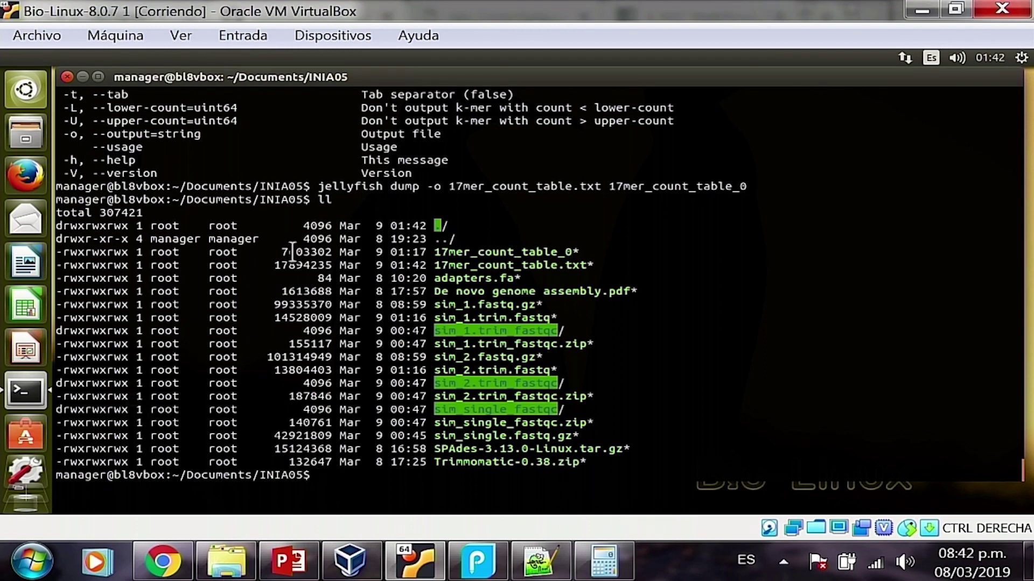
drag(312, 251, 283, 253)
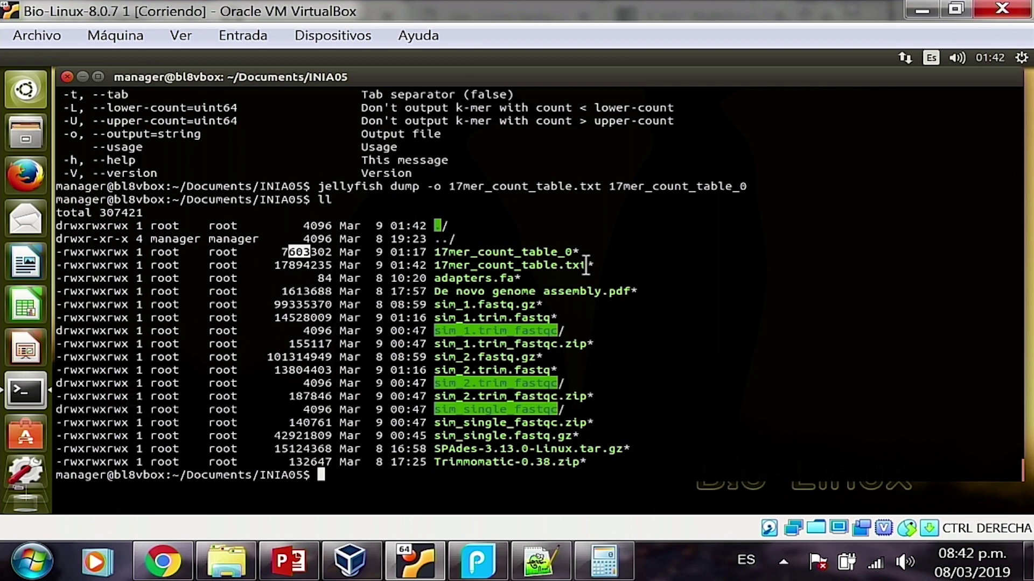
click(306, 266)
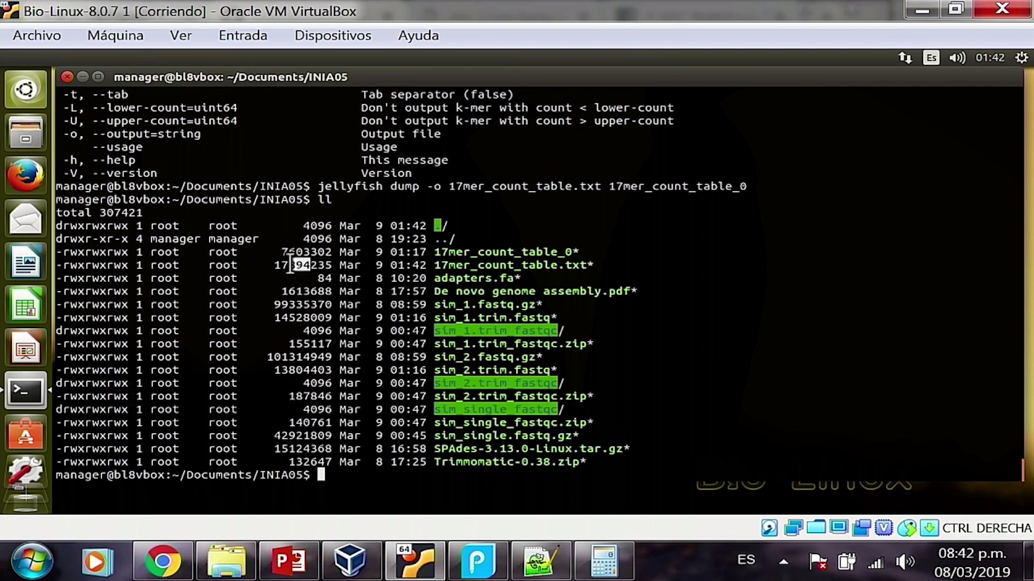
- Show the first lines of 17mer_count_table.txt with head, pasting the file name
double_click(527, 264)
text(head)
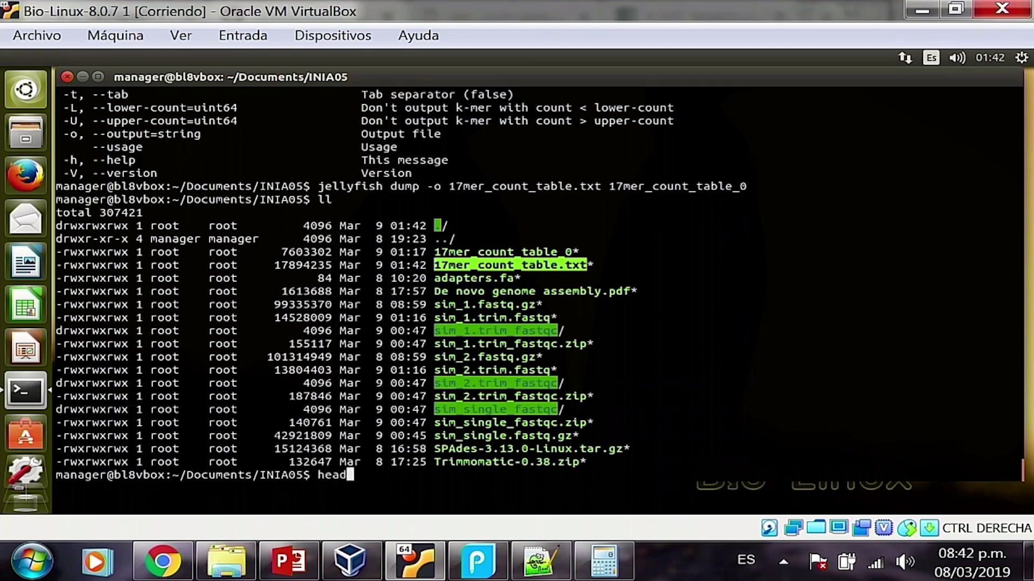
middle_click(527, 265)
key(Return)
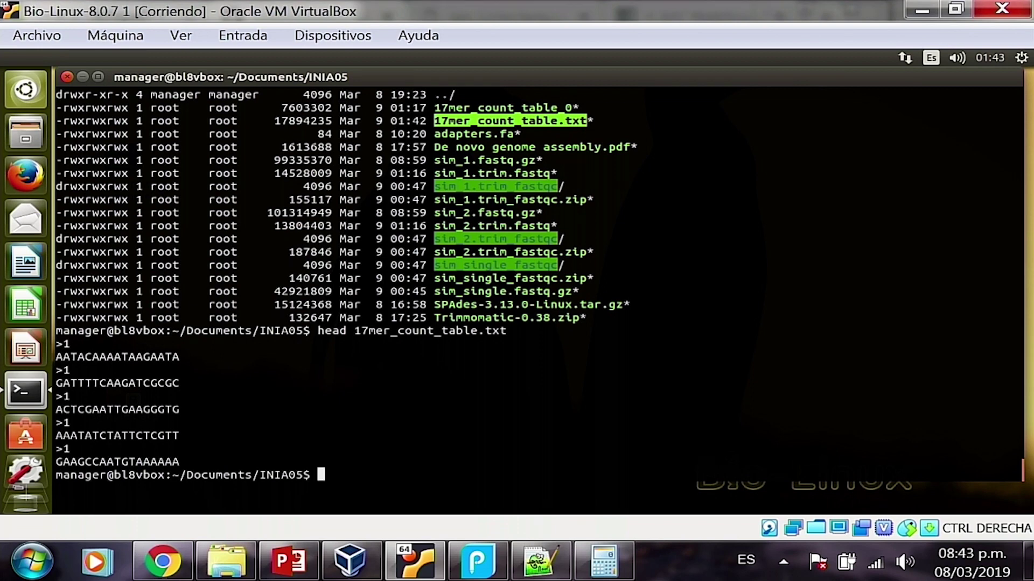
key(Up)
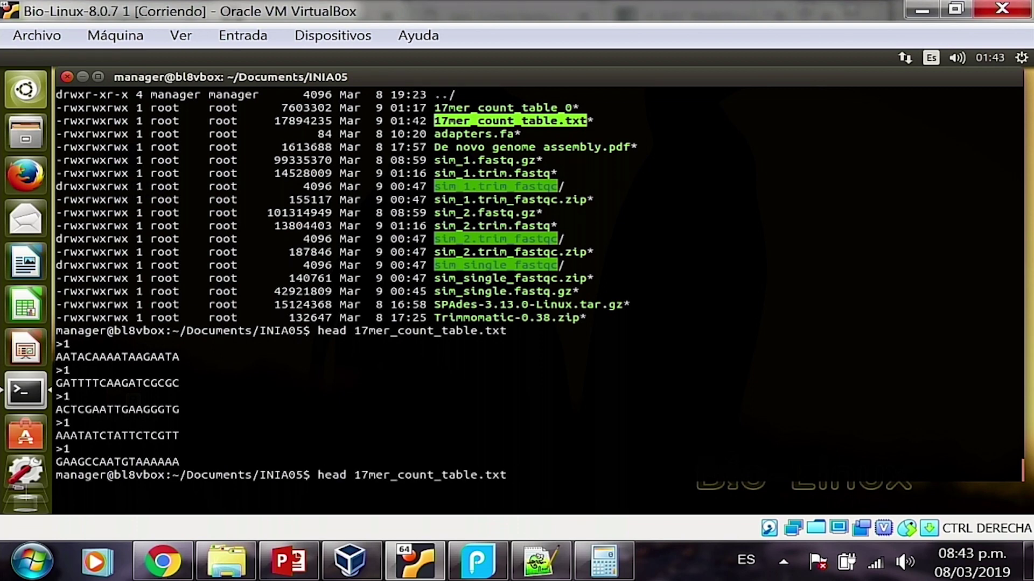
- Change the recalled head command to tail and show the last lines of 17mer_count_table.txt
key(Home)
key(Delete)
key(Delete)
key(Delete)
text(tail)
key(Return)
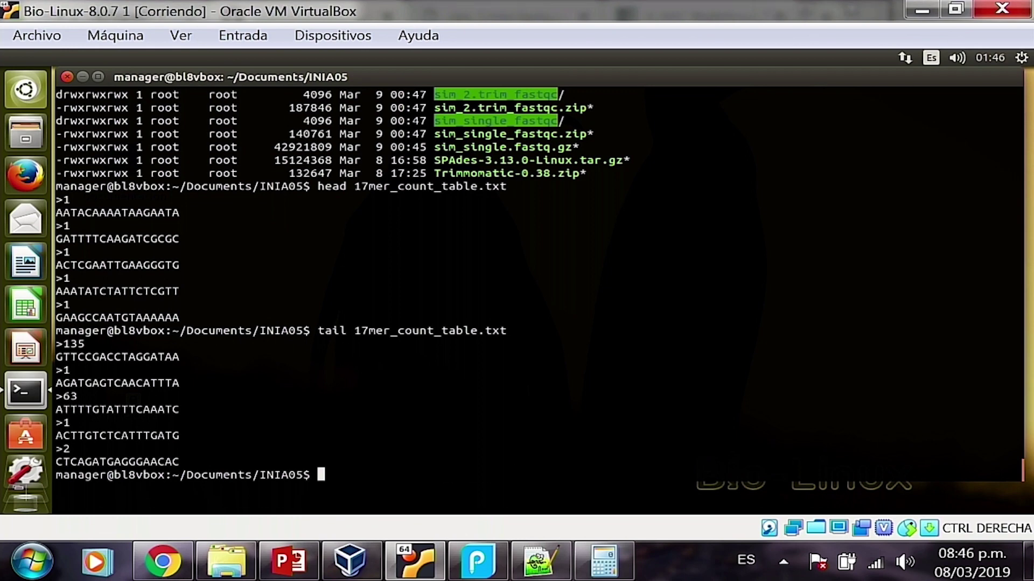
key(Up)
- Step through shell history, then add empty lines below the KEY VALUE 5-mer table in Notepad++
key(Up)
key(Down)
key(Down)
key(Up)
key(Up)
key(Up)
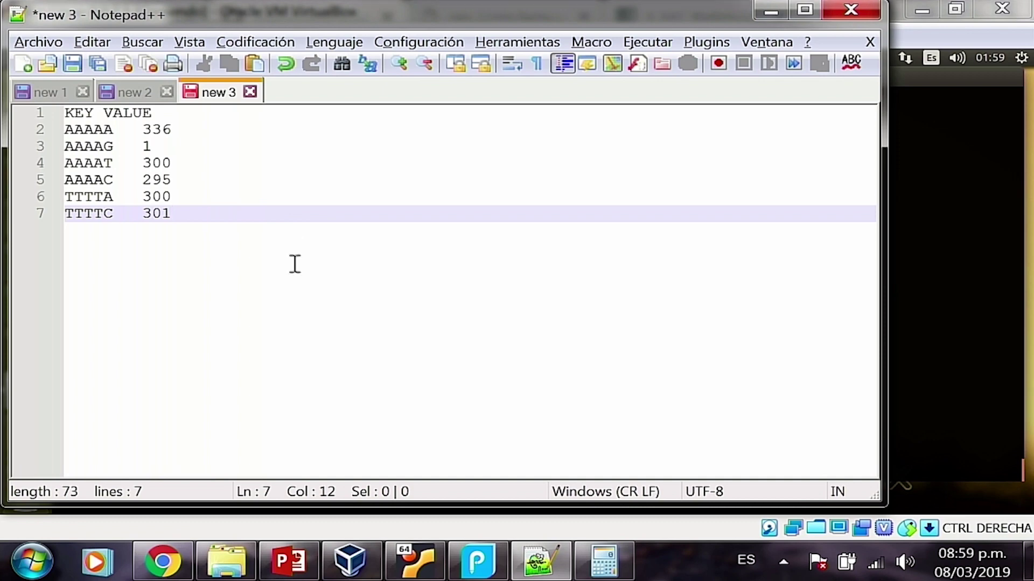
key(Return)
key(Return)
key(Return)
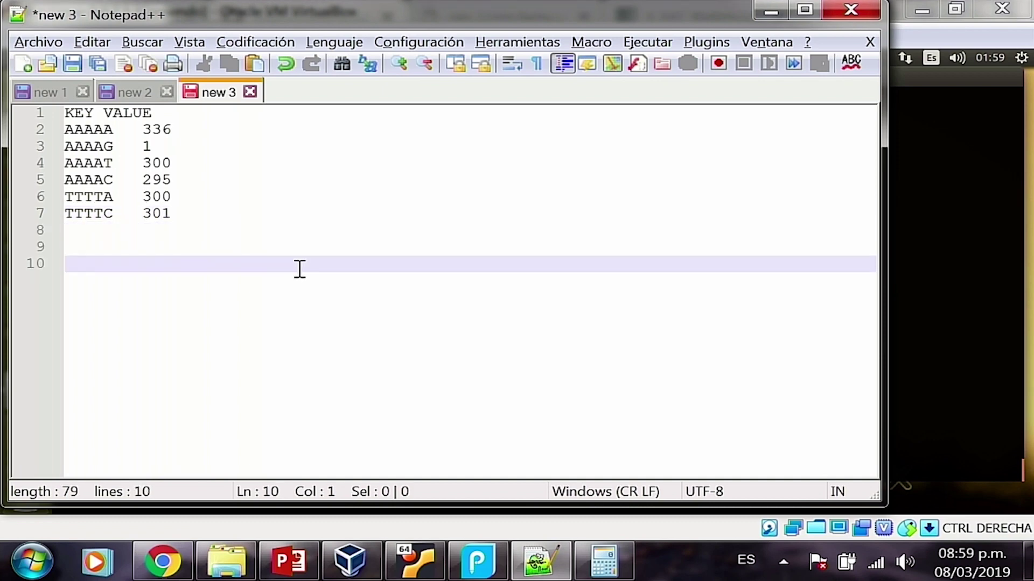
text(AG)
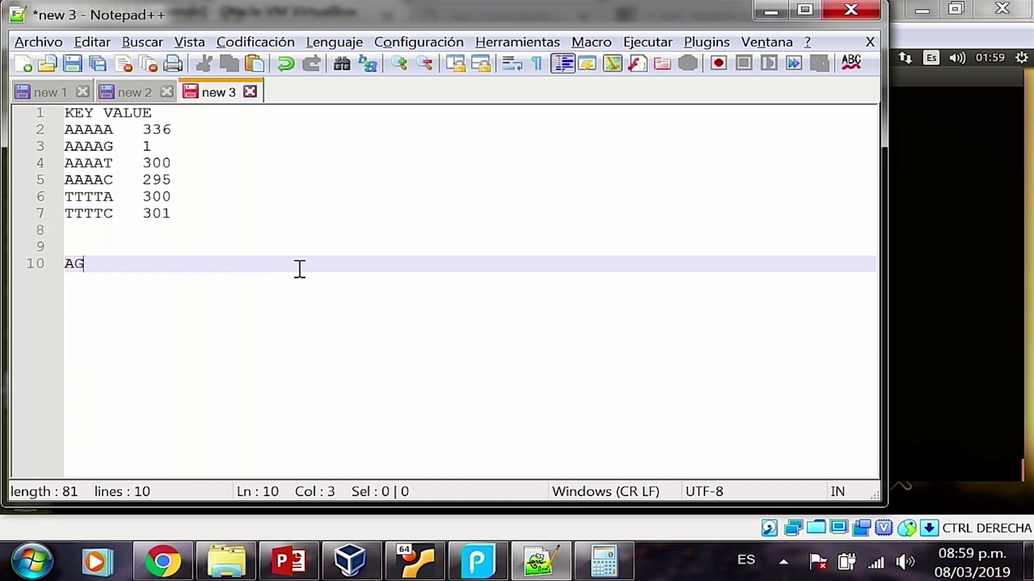
text(TCGTAGCTAGCTACGACTAC)
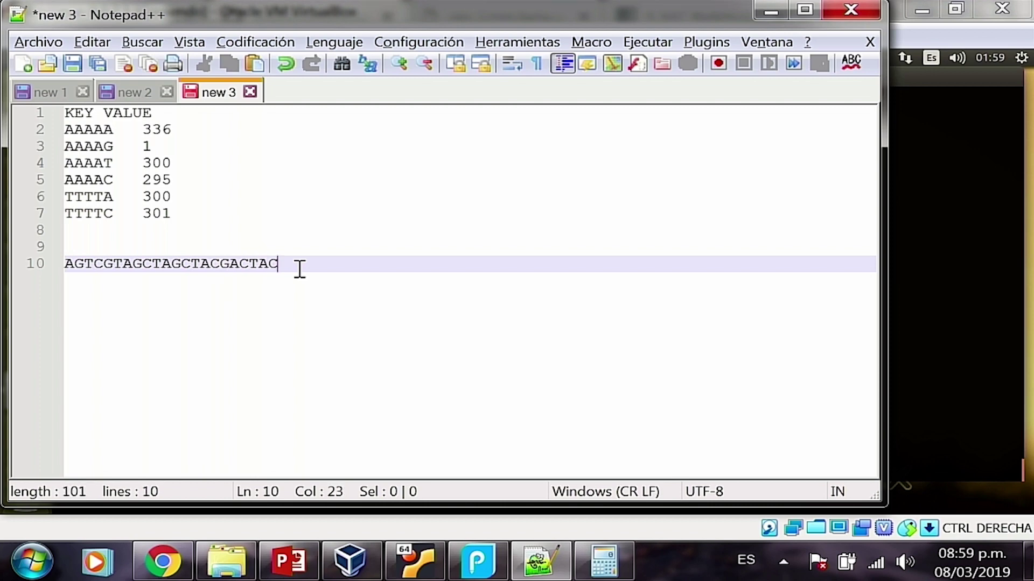
key(Left)
key(Left)
key(Left)
key(Left)
key(Left)
key(Left)
key(Left)
key(Left)
key(Left)
key(Left)
key(shift+Right)
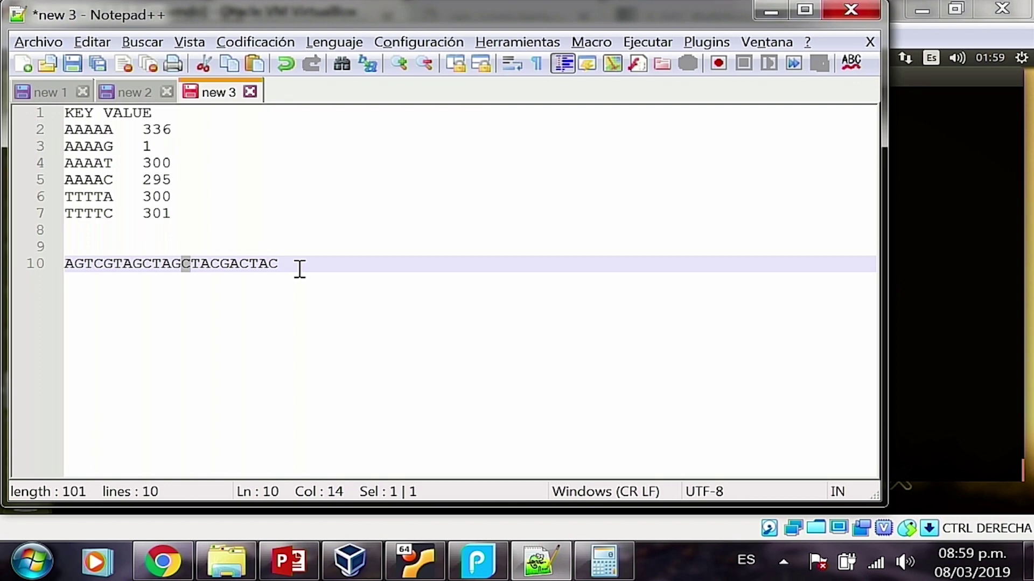
key(End)
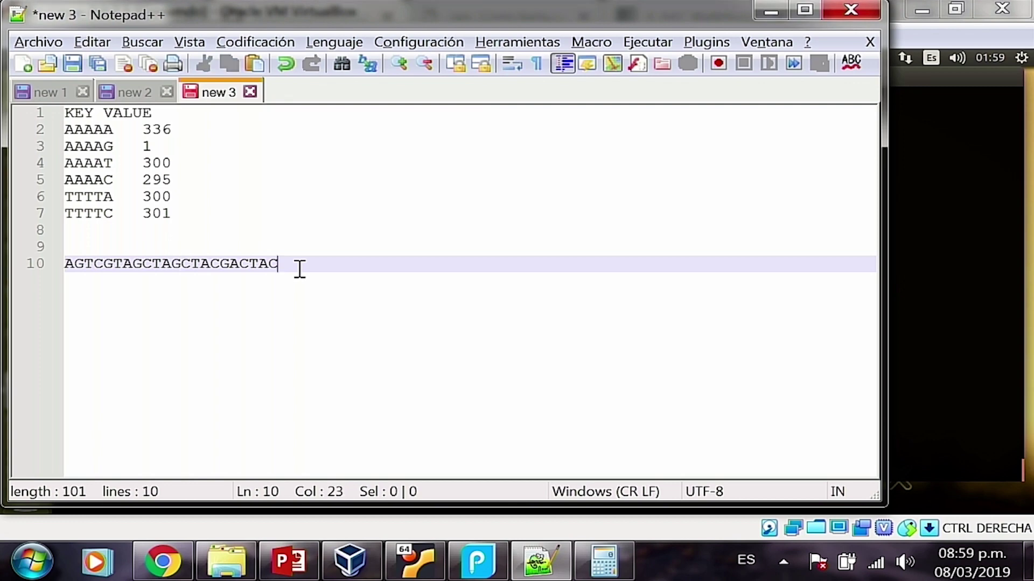
key(Return)
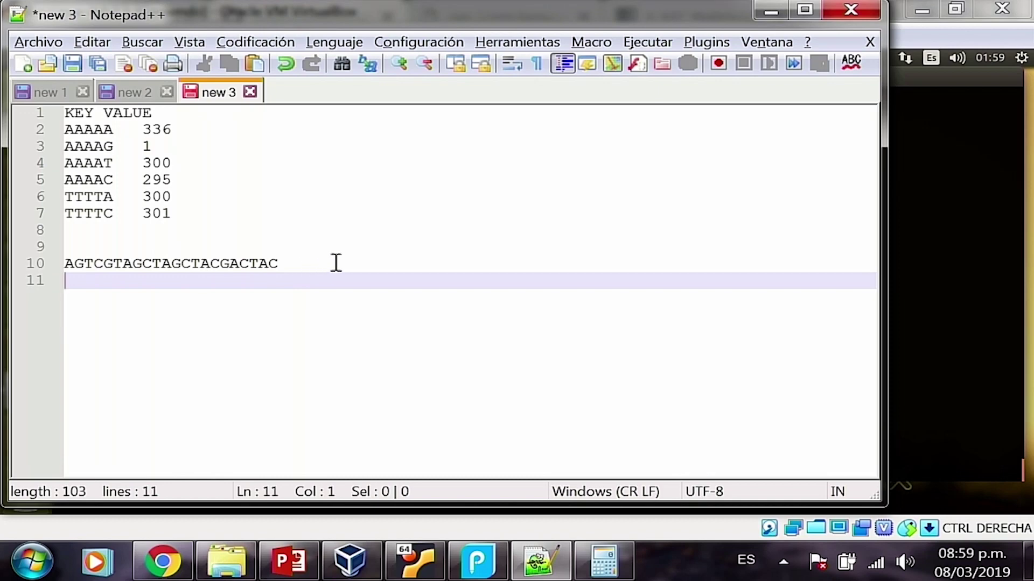
click(176, 263)
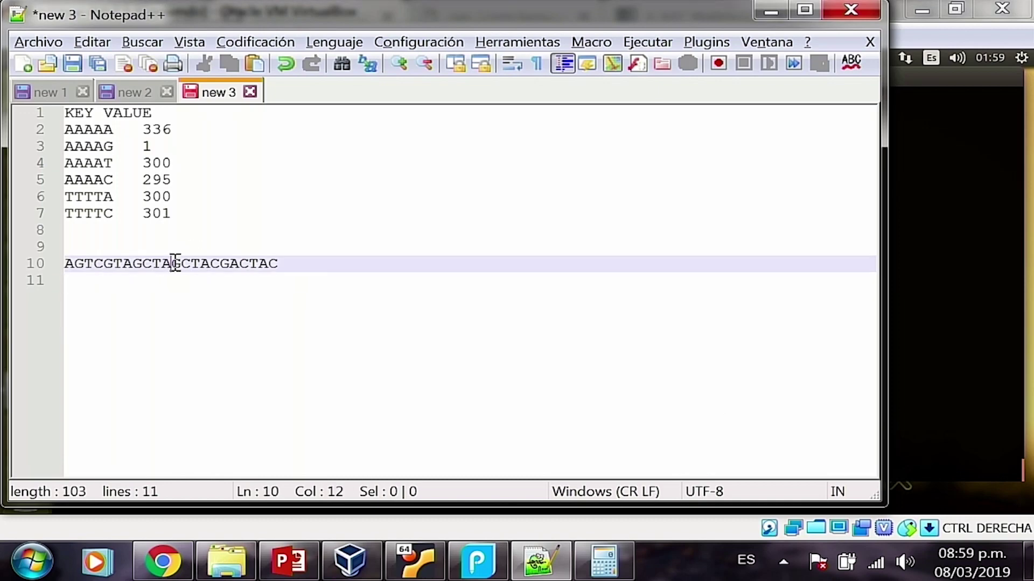
key(shift+Right)
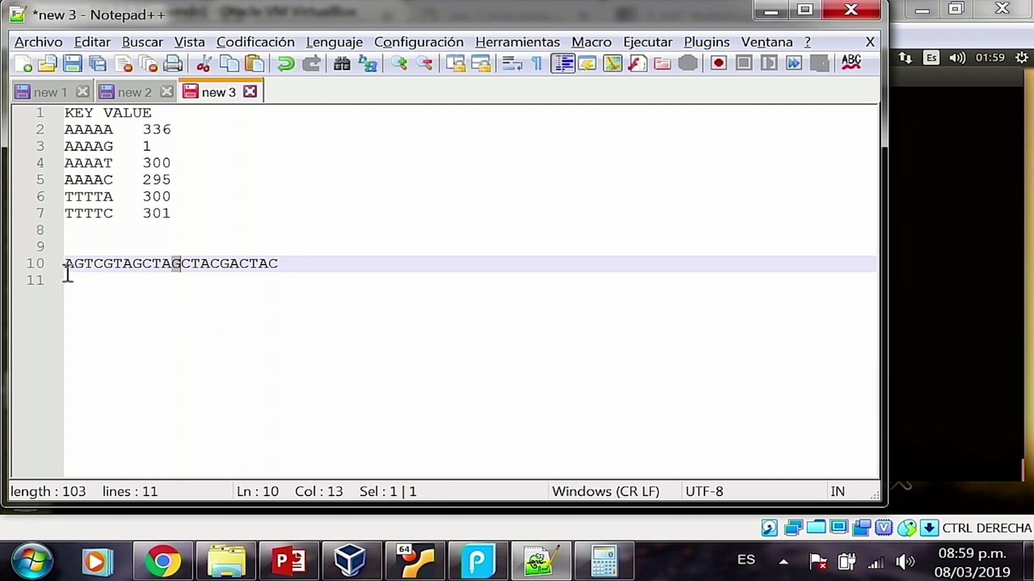
drag(64, 266, 108, 266)
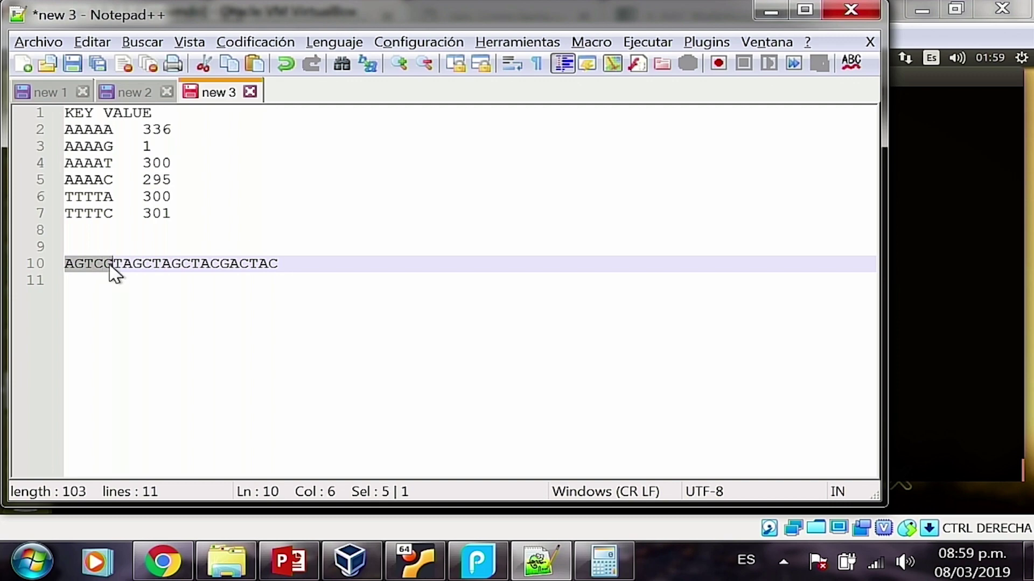
click(120, 265)
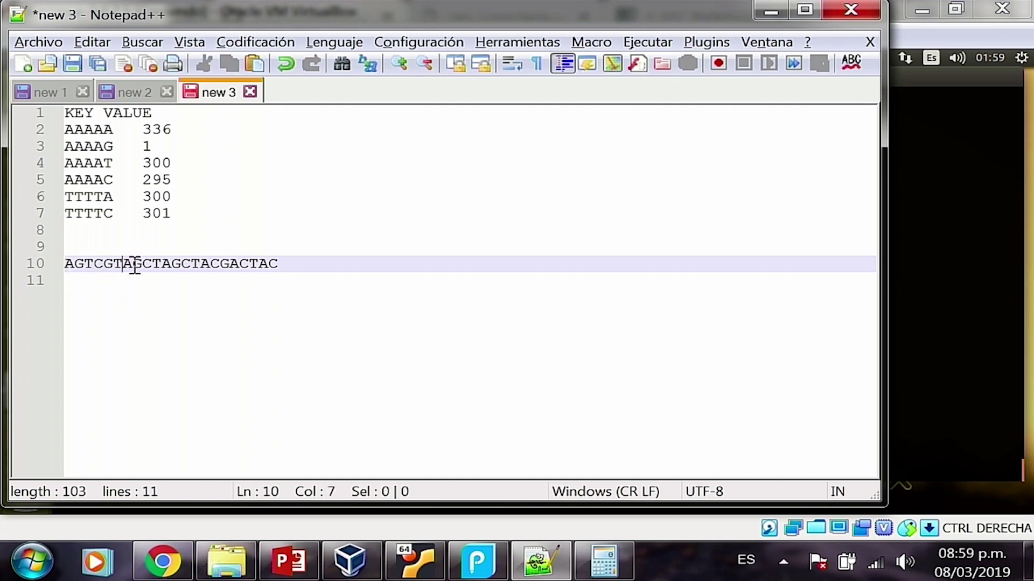
drag(132, 267, 183, 267)
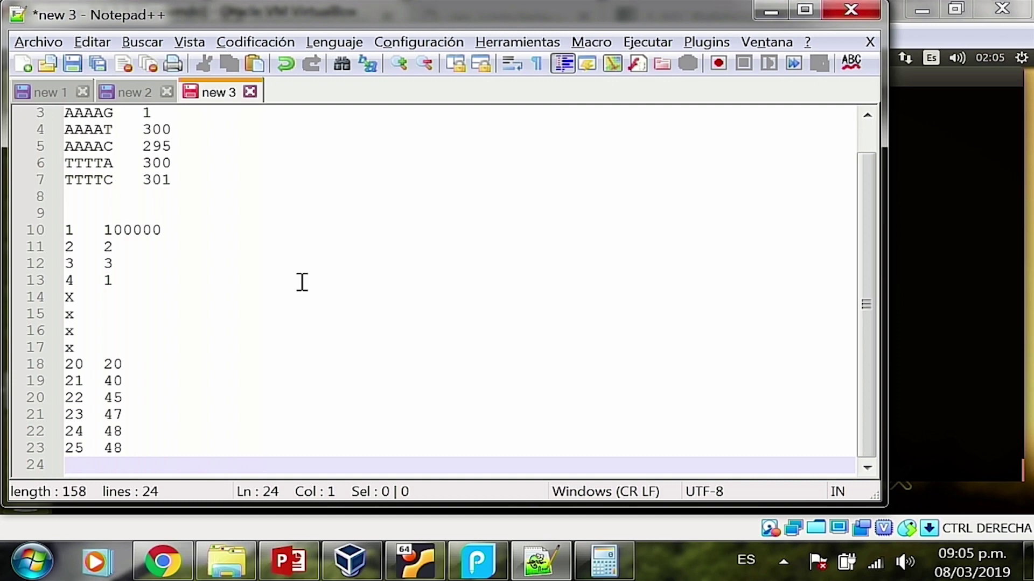
- Minimize Notepad++ and display the jellyfish histo --help text in the terminal
click(772, 12)
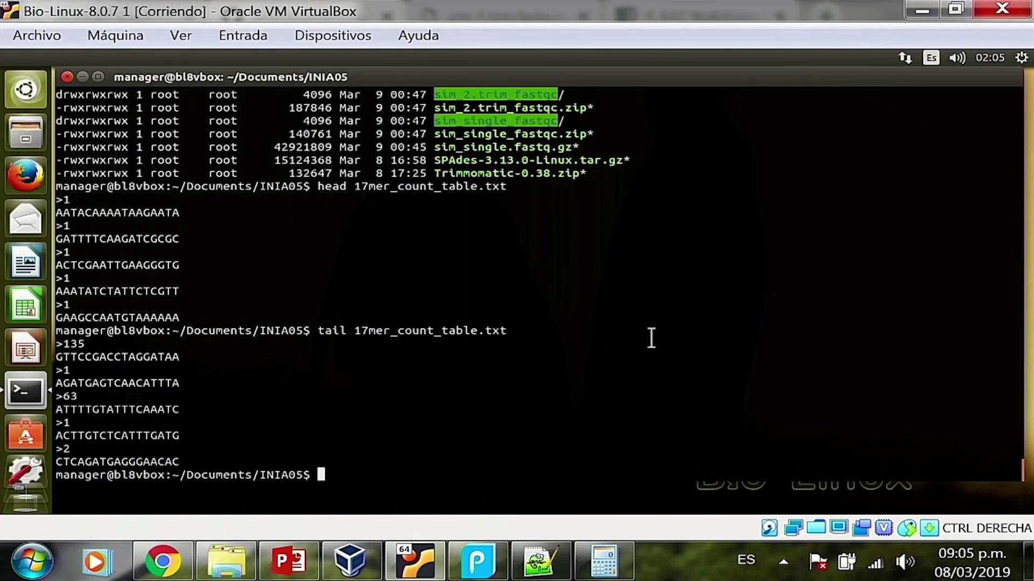
text(je)
text(llyfish)
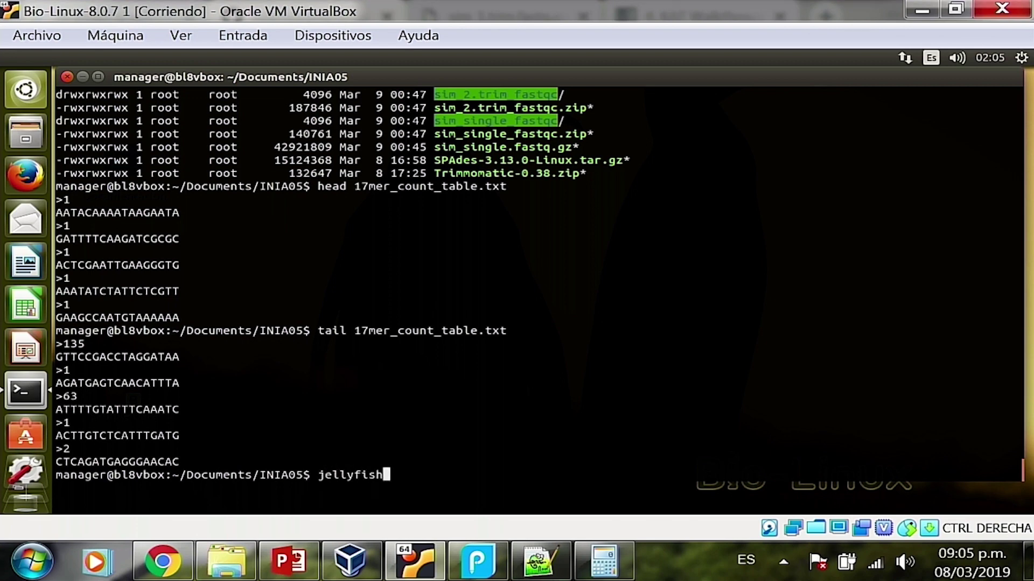
text( histo --help)
key(Return)
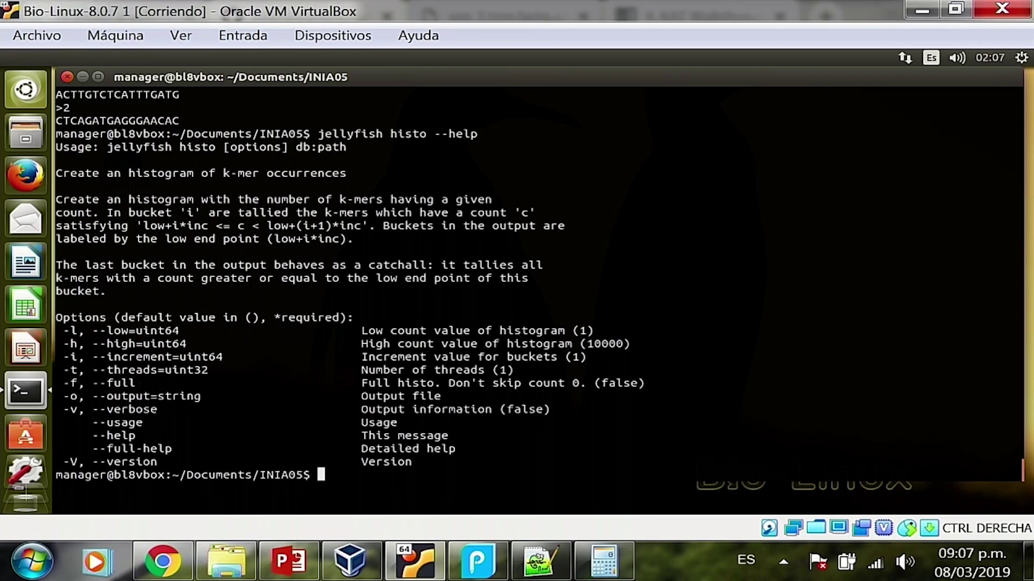
- Recall the histo command and remove --help, leaving jellyfish histo with l 1 at the prompt
key(Up)
key(BackSpace)
key(BackSpace)
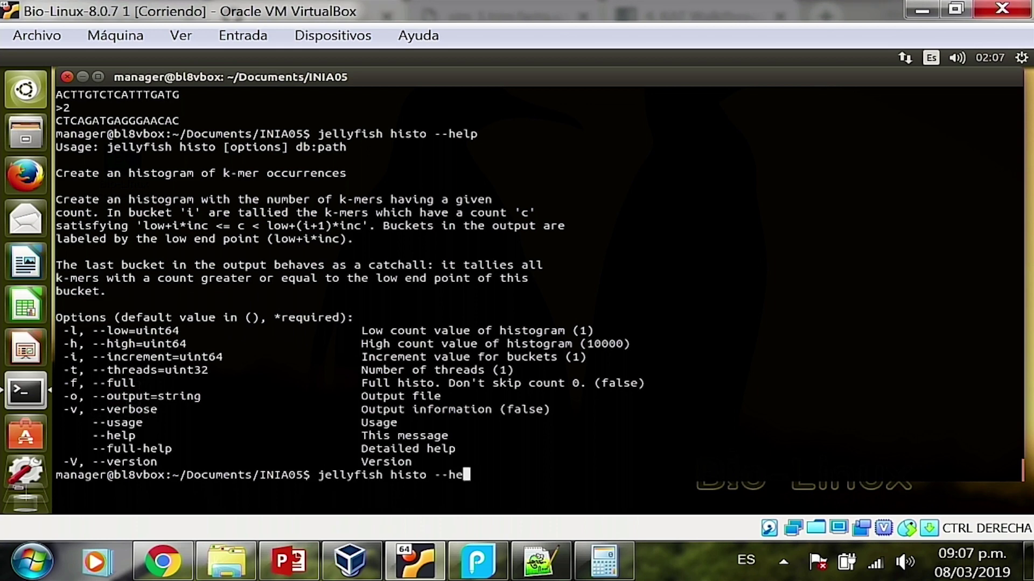
key(BackSpace)
key(BackSpace)
key(BackSpace)
key(BackSpace)
key(BackSpace)
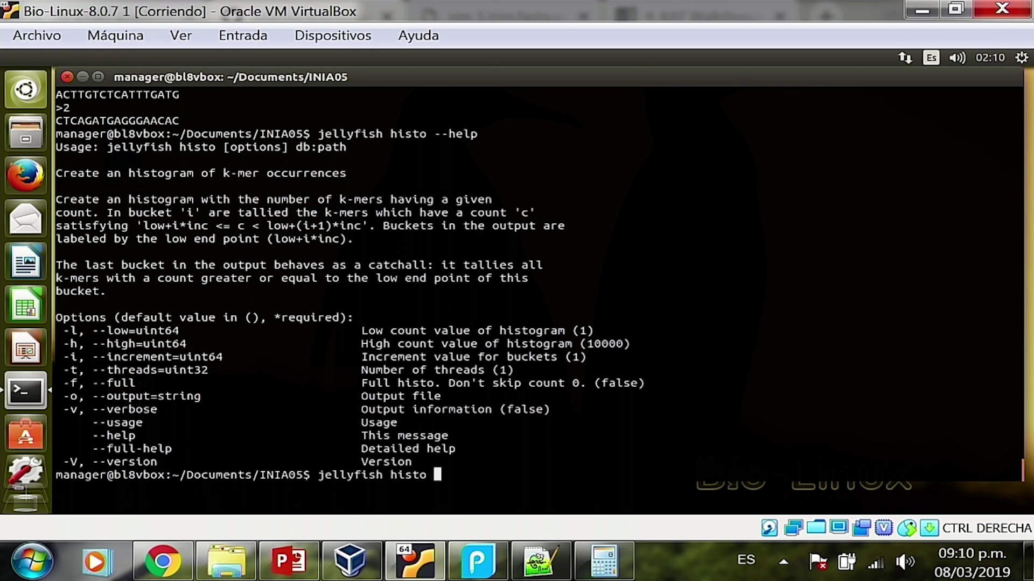
text(l)
text( 1)
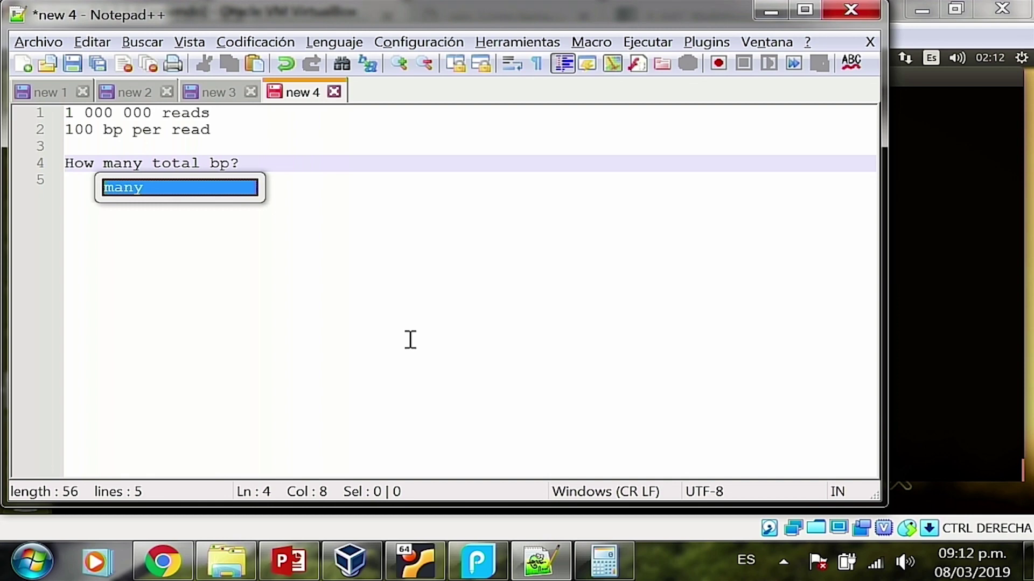
- Answer the total-bp question with '100 Mbp' on its own line, followed by blank lines
key(End)
key(Return)
key(Return)
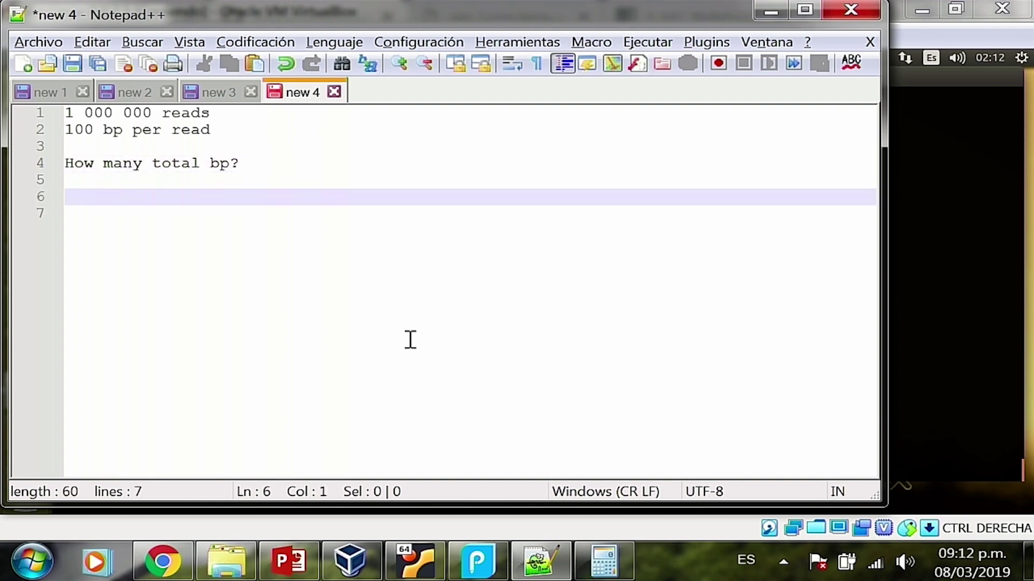
text(100 Mbp)
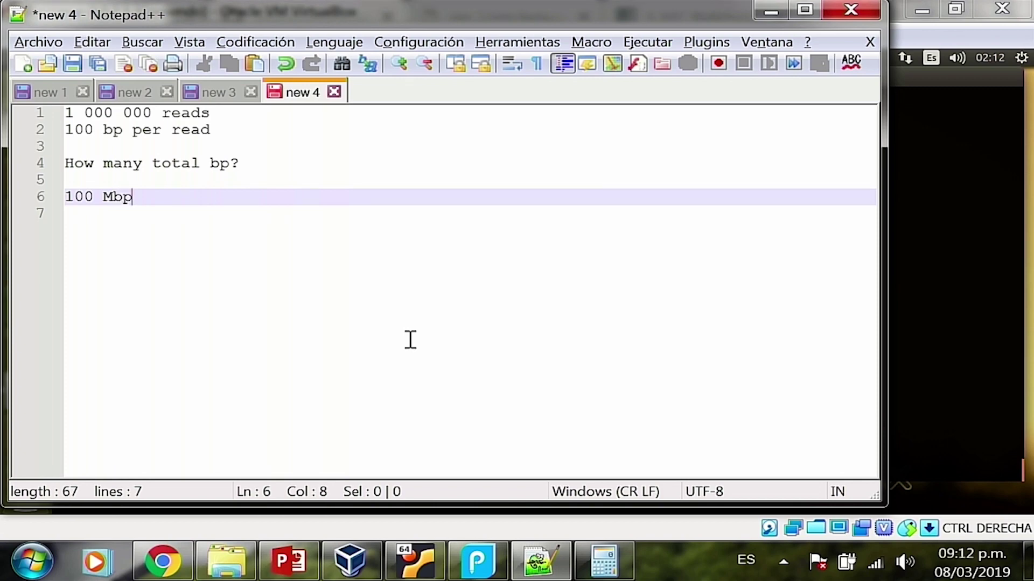
key(Return)
key(Return)
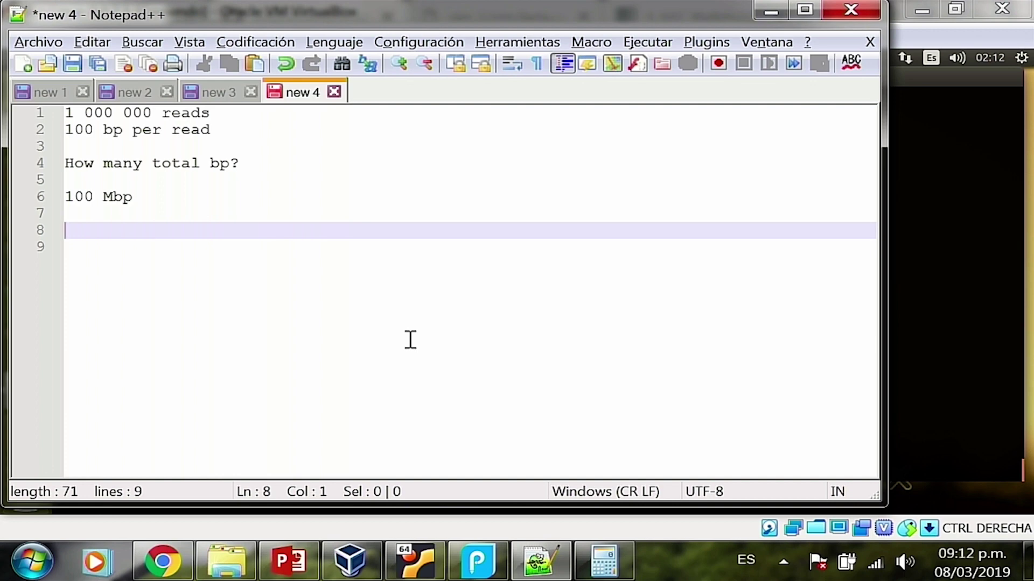
text(Target genome 150 000 bp)
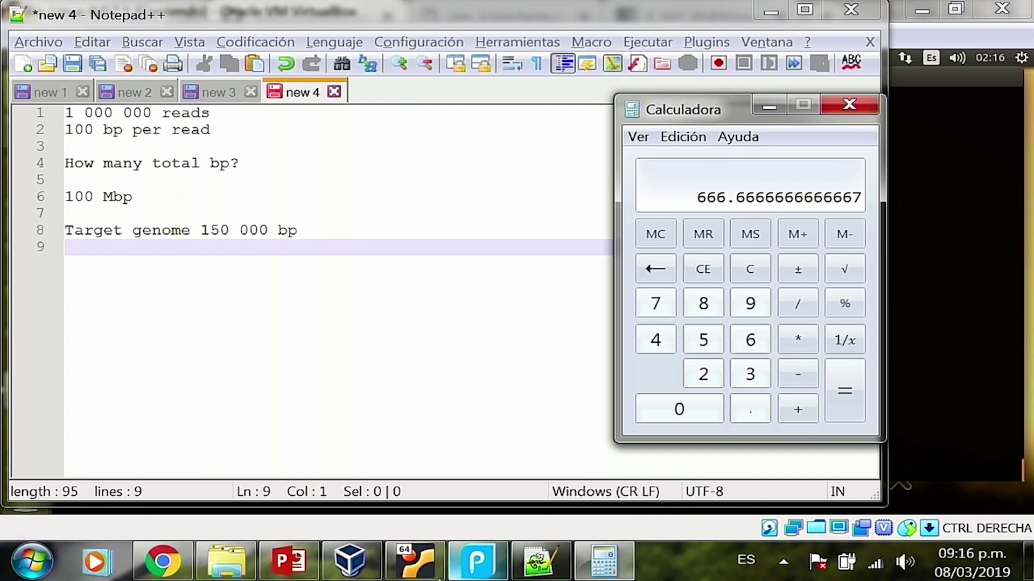
- Run jellyfish histo -l 2 -h 500 -t 4 -o 17mer_sim_histo.txt, which errors for lacking a database argument
click(419, 566)
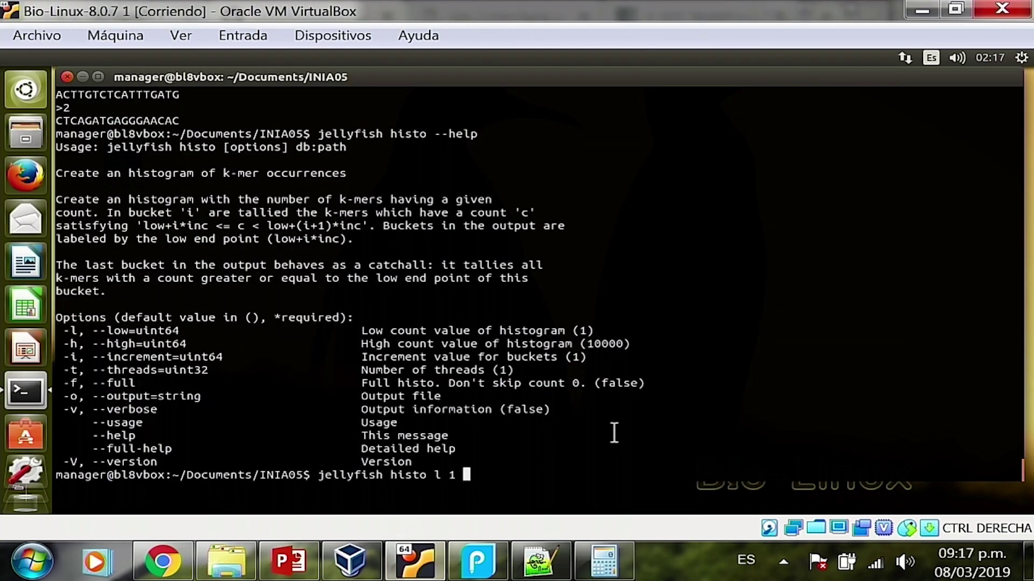
key(BackSpace)
key(BackSpace)
key(BackSpace)
key(BackSpace)
text(-l 1)
key(BackSpace)
key(BackSpace)
text(2)
text( -h)
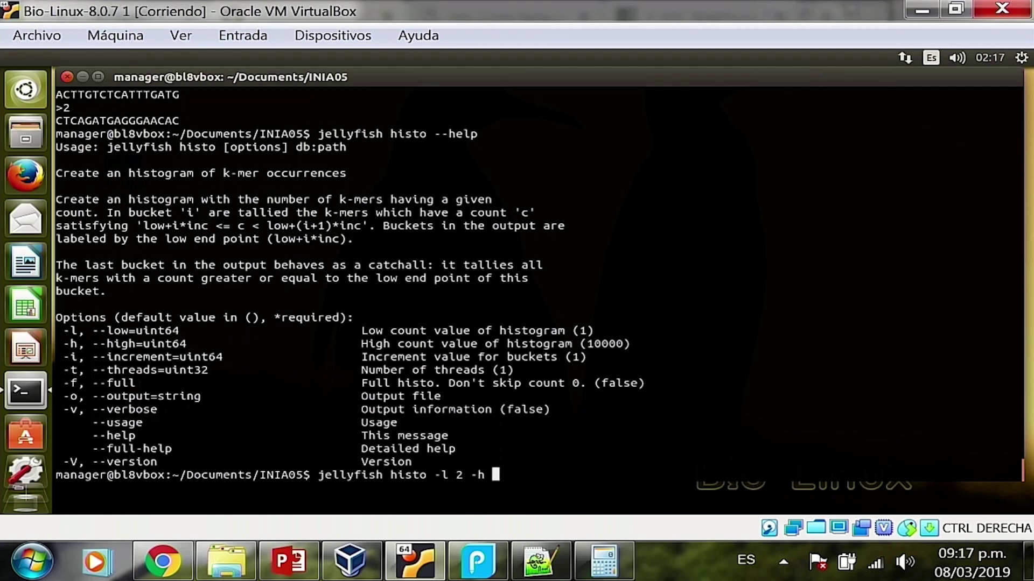
text(500)
text(-t 4)
text(-o)
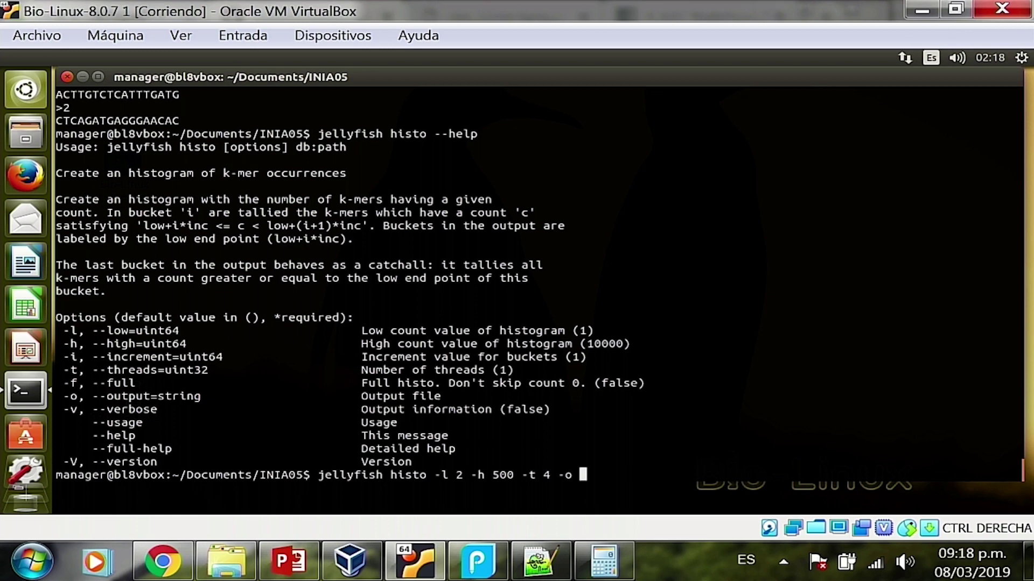
text(sim)
key(BackSpace)
key(BackSpace)
key(BackSpace)
text(17mer)
text(_sim)
text(_histo)
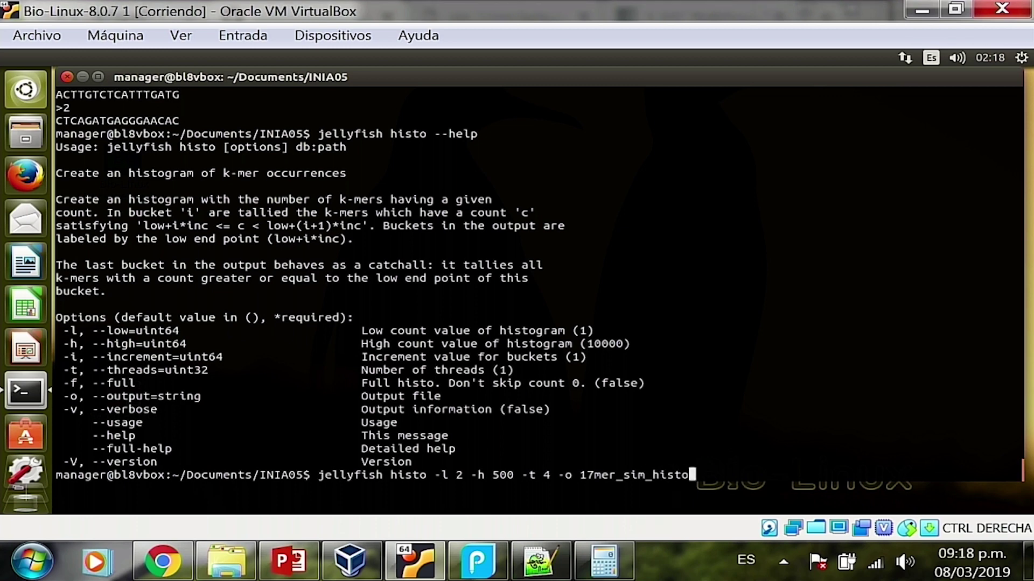
text(.txt)
- Rerun jellyfish histo on 17mer_count_table_0, then head 17mer_sim_histo.txt showing 1 668782, 2 43896
key(Return)
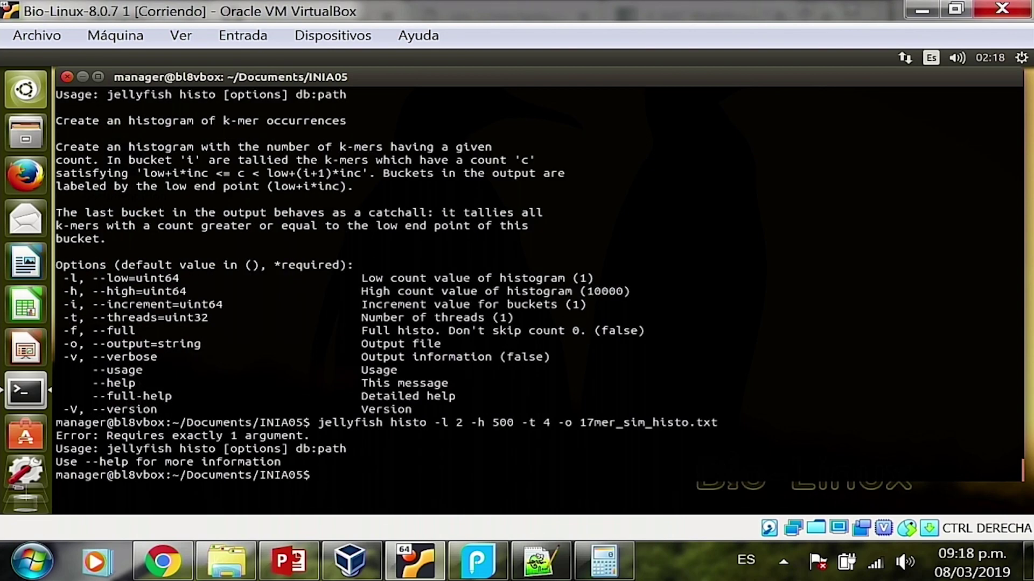
key(Up)
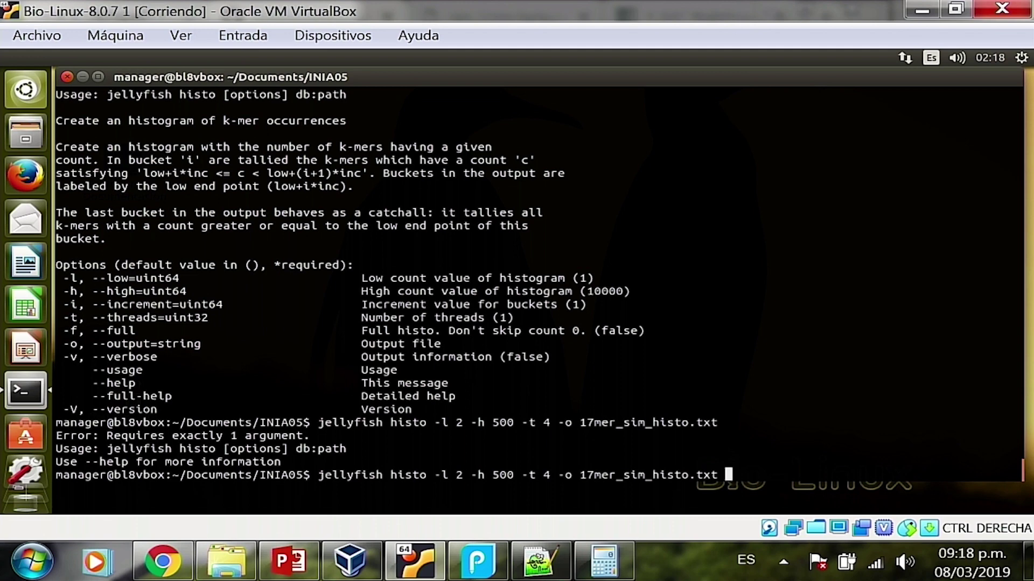
text(17mer_count_table)
key(Tab)
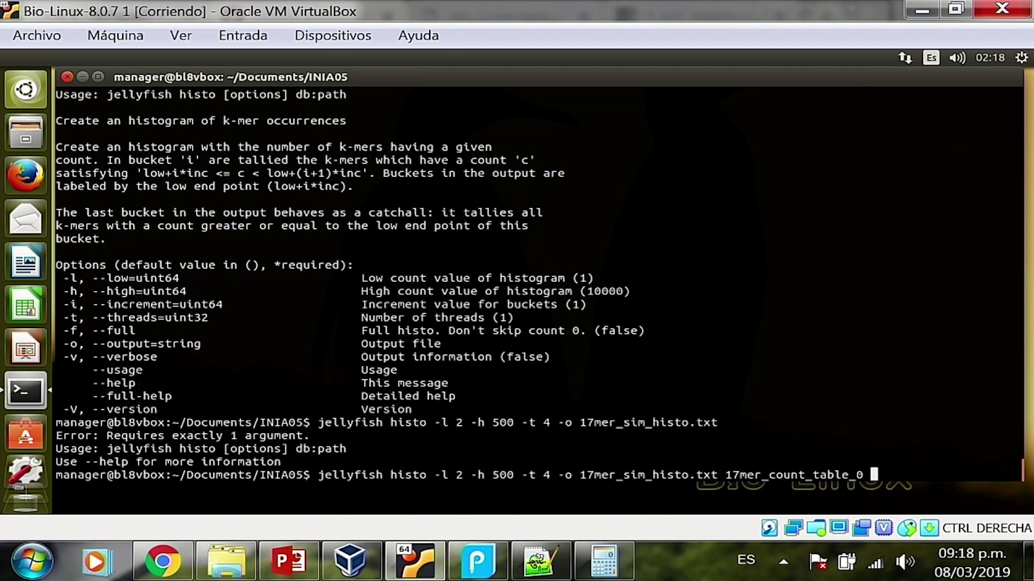
key(Return)
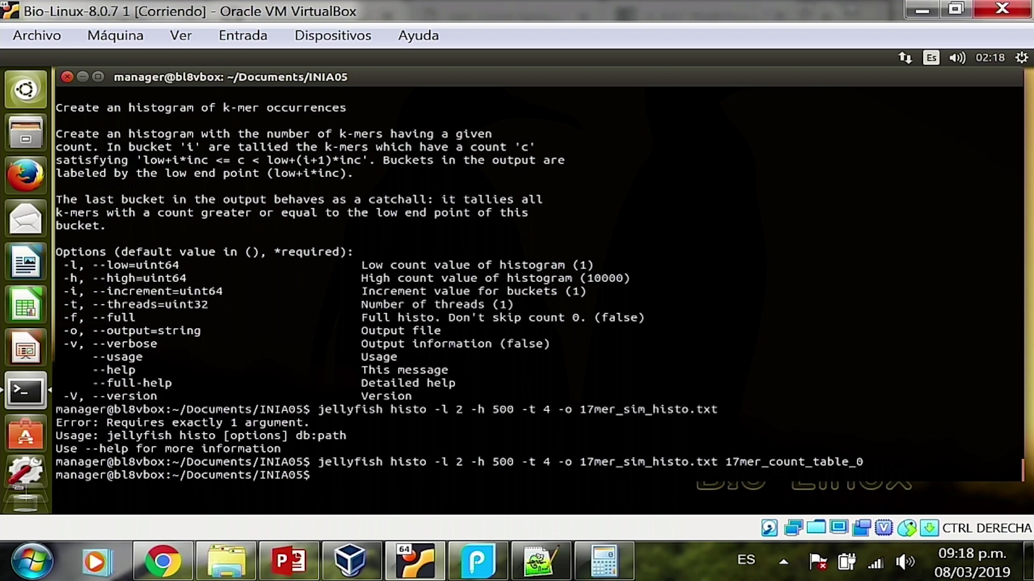
text(head 17mer_sim_histo.txt)
key(Return)
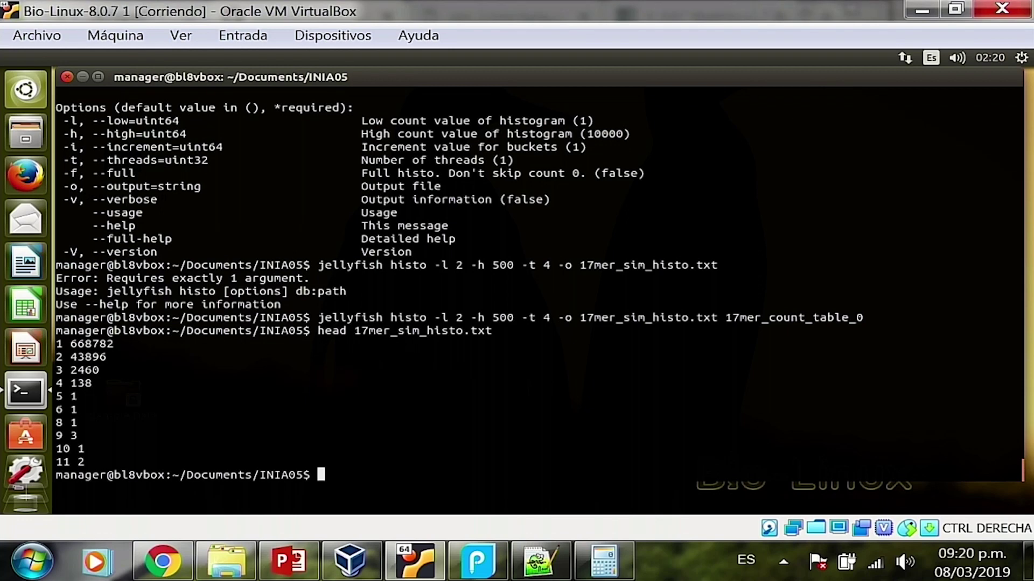
text(vim)
- Open 17mer_sim_histo.txt in vim, showing its 196 count-frequency lines
double_click(443, 334)
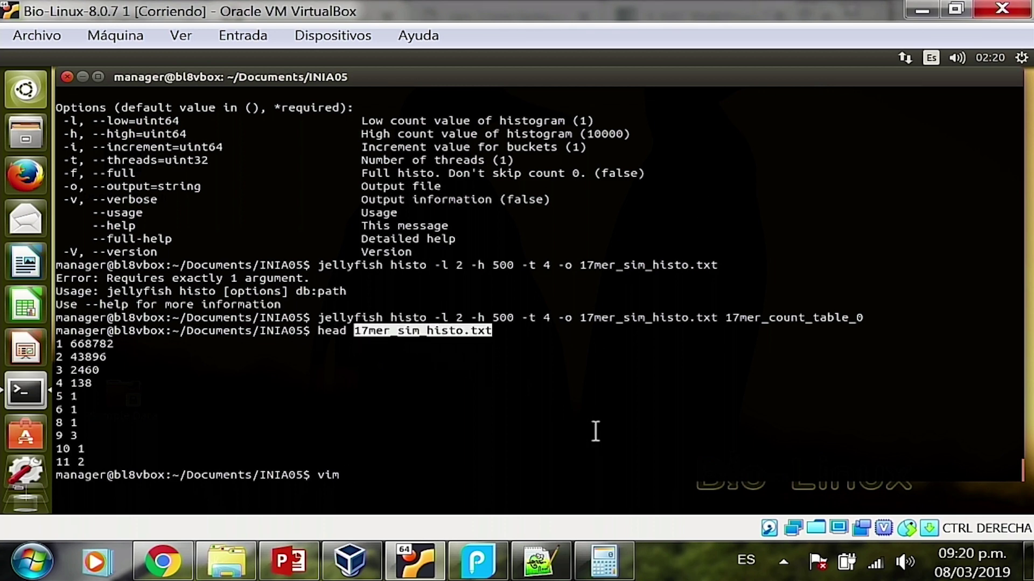
text(17mer_)
text(s)
key(Tab)
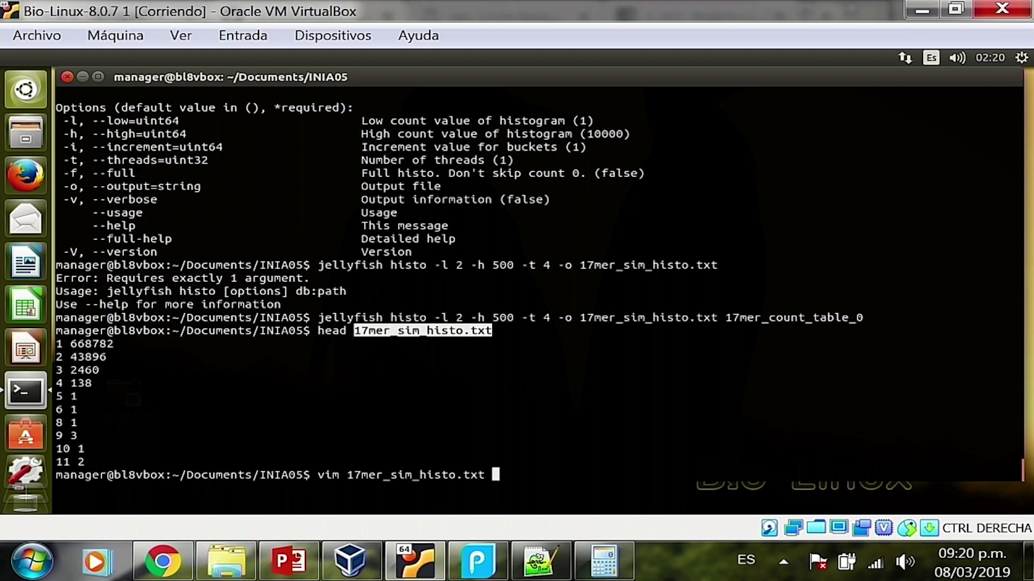
key(Return)
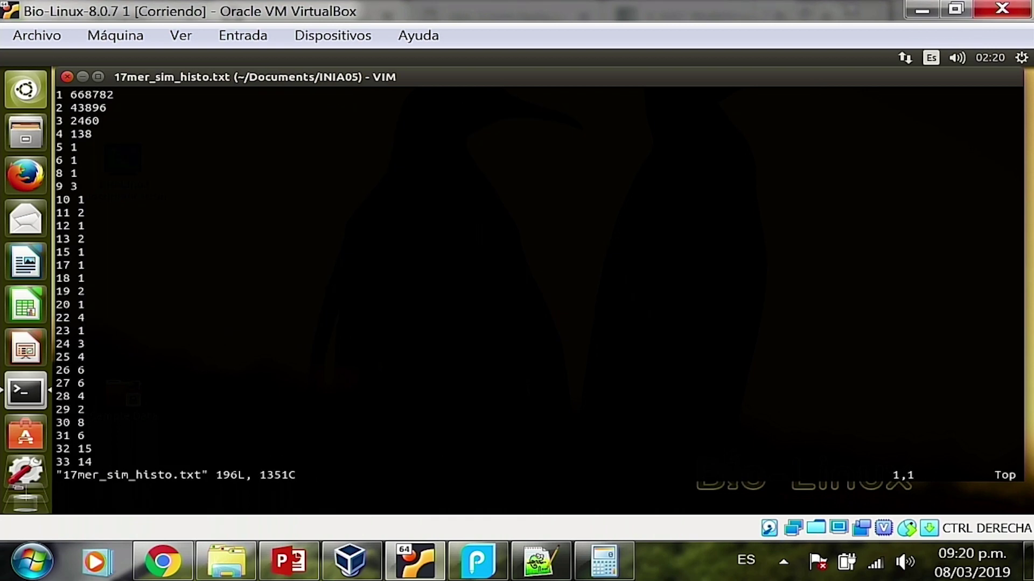
- Move down the histogram past the low counts to the rows around 31 6 and 34 19
key(Down)
key(Down)
key(Down)
key(Down)
key(Down)
key(Down)
key(Down)
key(Down)
key(Down)
key(Down)
key(Down)
key(Down)
key(Down)
key(Down)
key(Down)
key(Down)
key(Down)
key(Down)
key(Down)
key(Down)
key(Down)
key(Down)
key(Down)
key(Down)
key(Down)
key(Down)
key(Down)
key(Down)
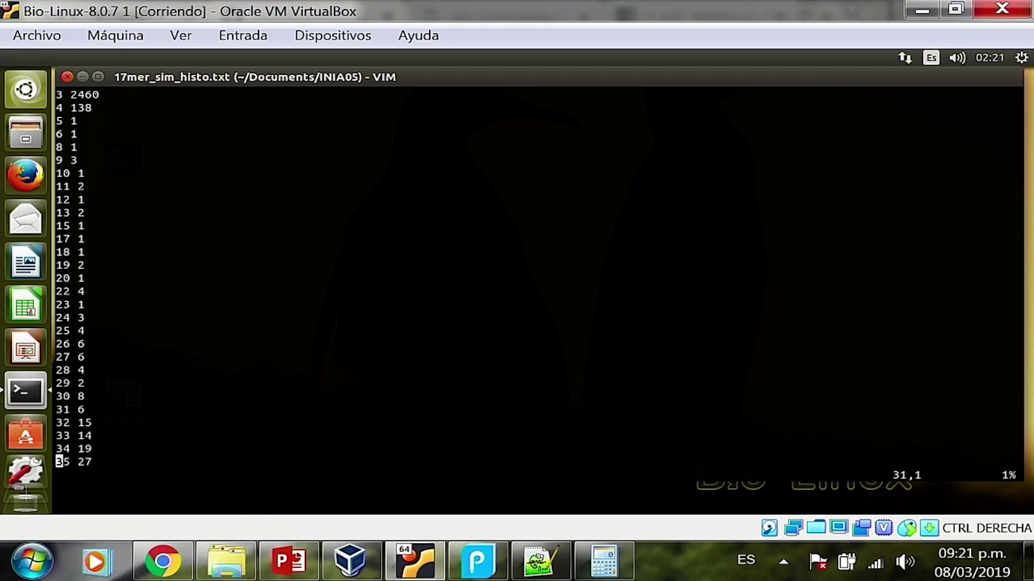
key(Down)
key(Up)
key(Up)
key(Up)
key(Up)
key(Up)
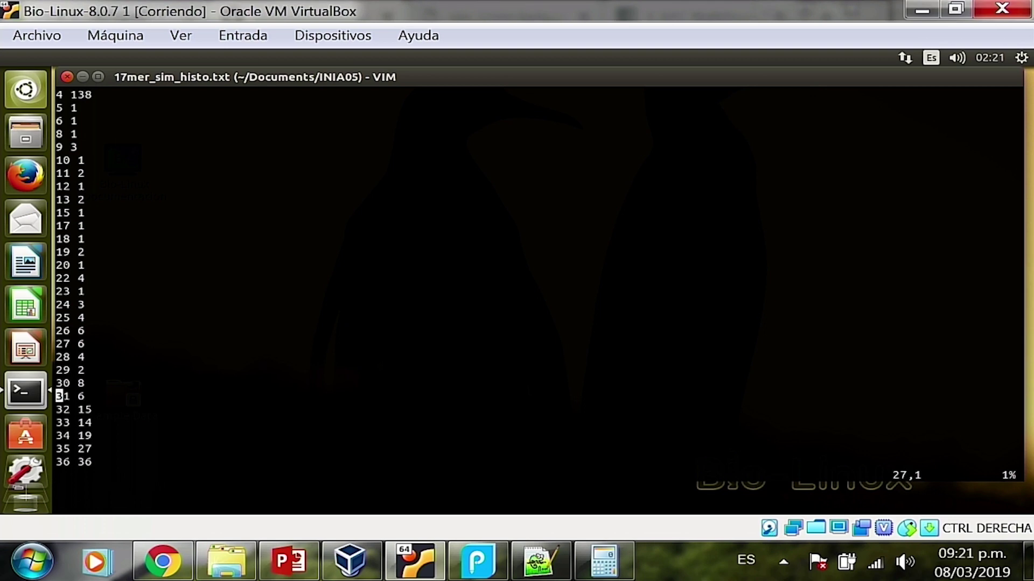
key(Up)
key(Up)
key(Down)
key(Down)
key(Down)
key(Down)
key(Down)
key(Down)
key(Down)
key(Down)
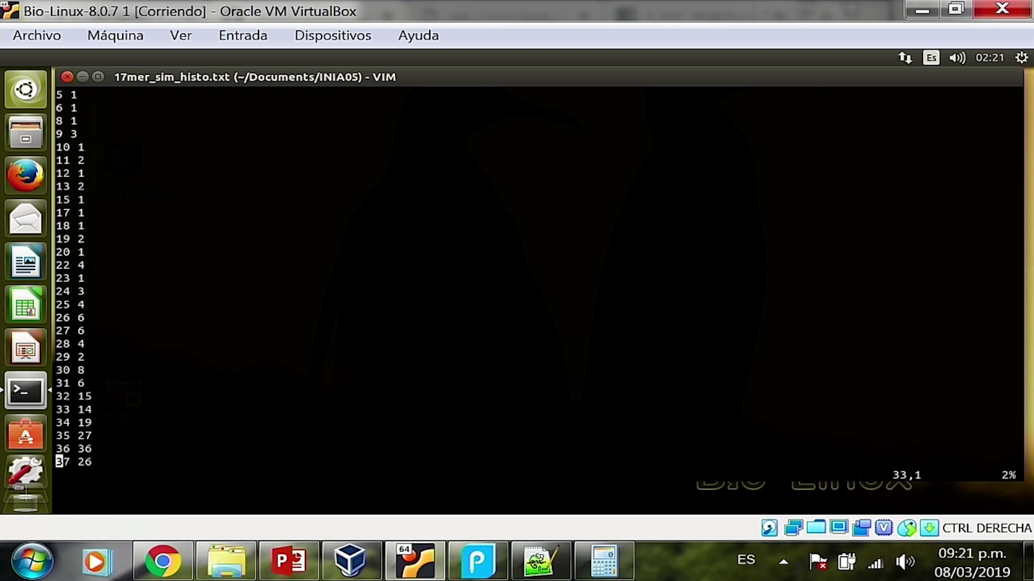
- Scroll further to rows 42-70, where frequencies peak near 4874 at count 61
key(Down)
key(Down)
key(Down)
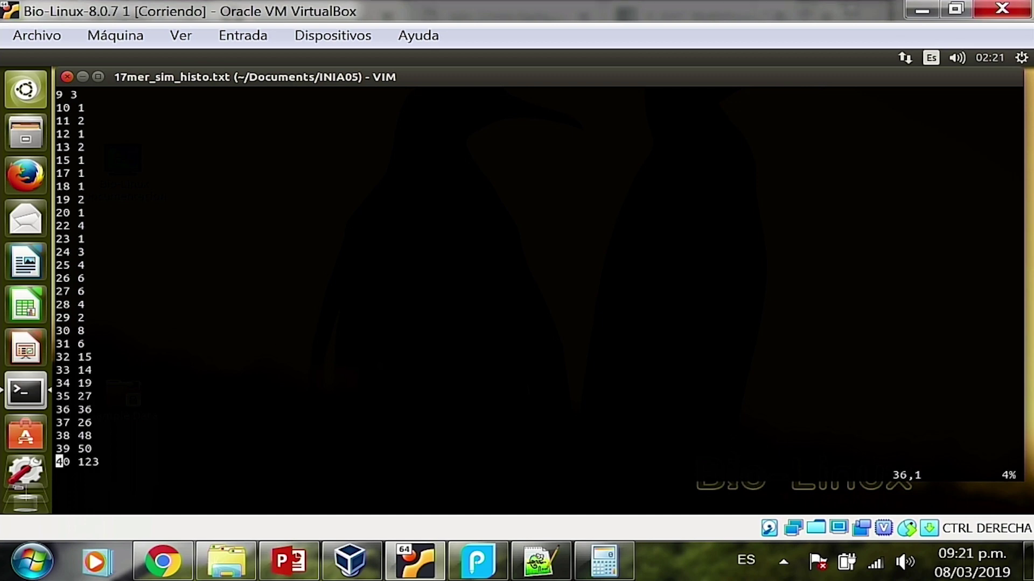
key(Down)
key(Down)
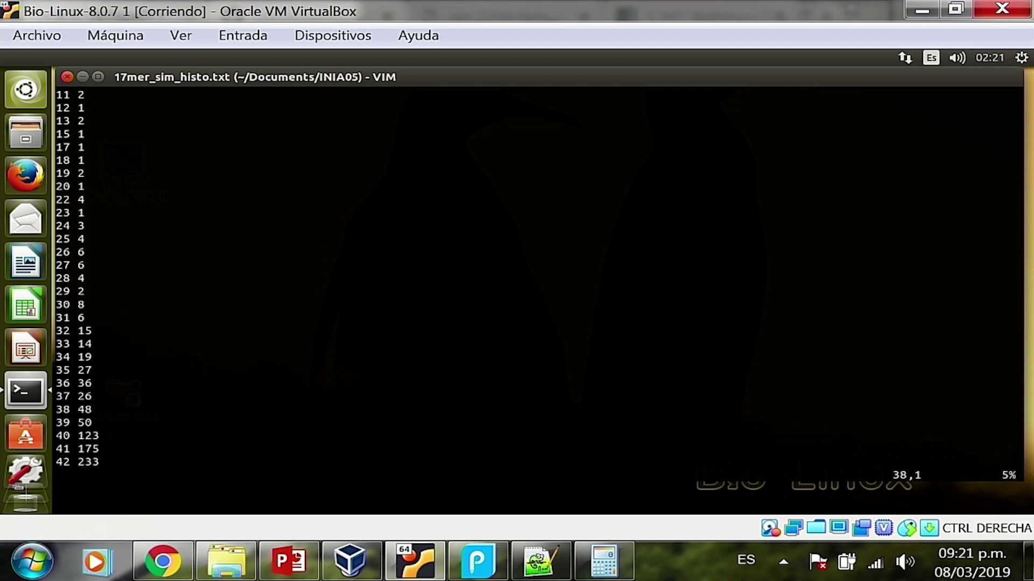
key(Down)
key(Down)
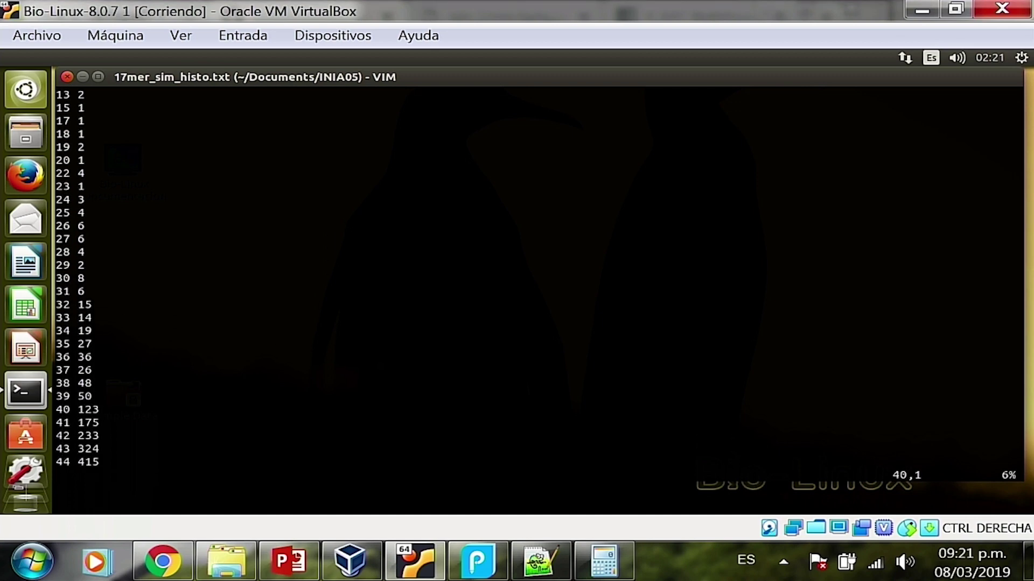
key(Down)
key(Down)
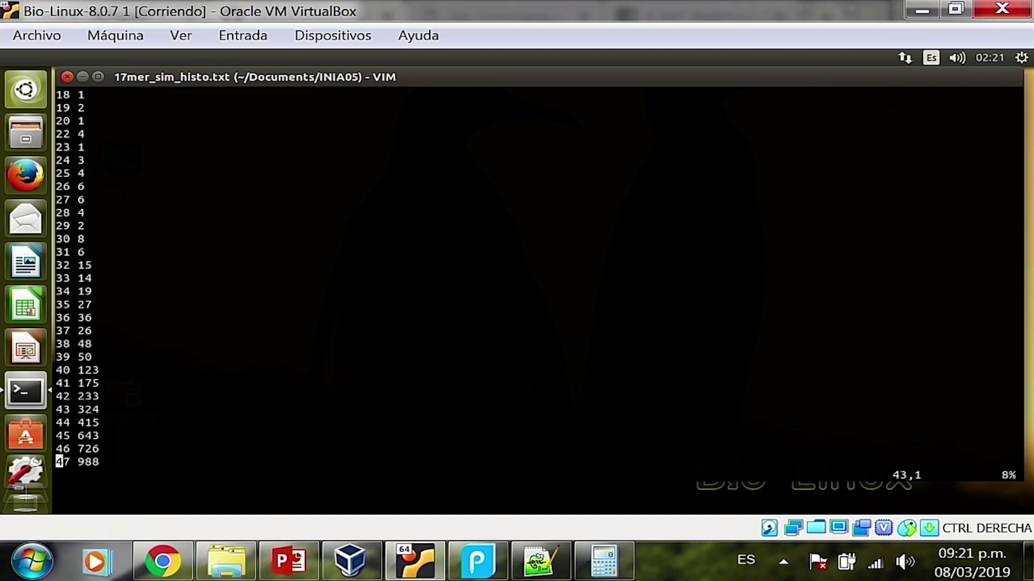
key(Down)
key(Down)
key(Down)
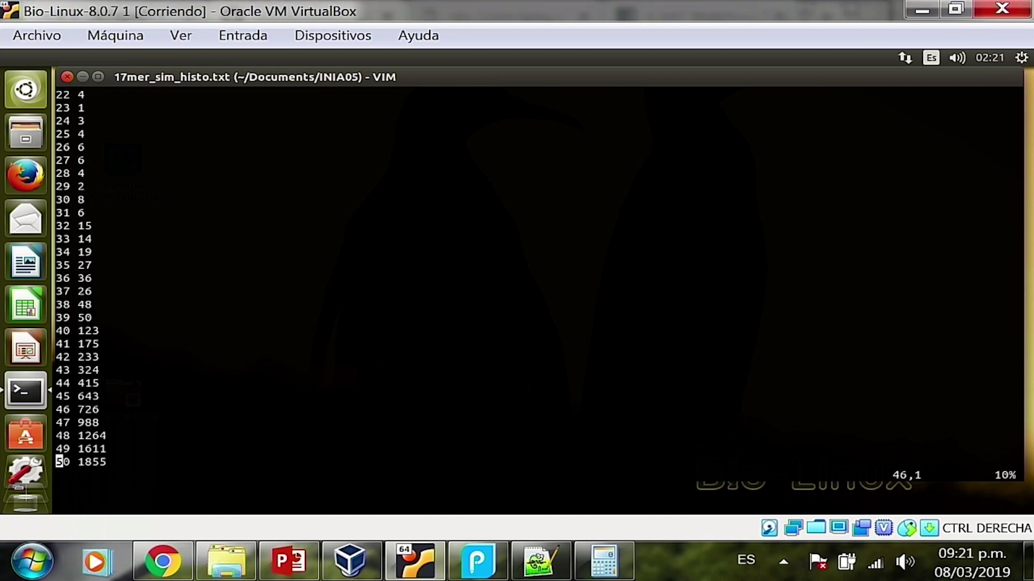
key(Down)
key(Down)
key(Down)
key(Down)
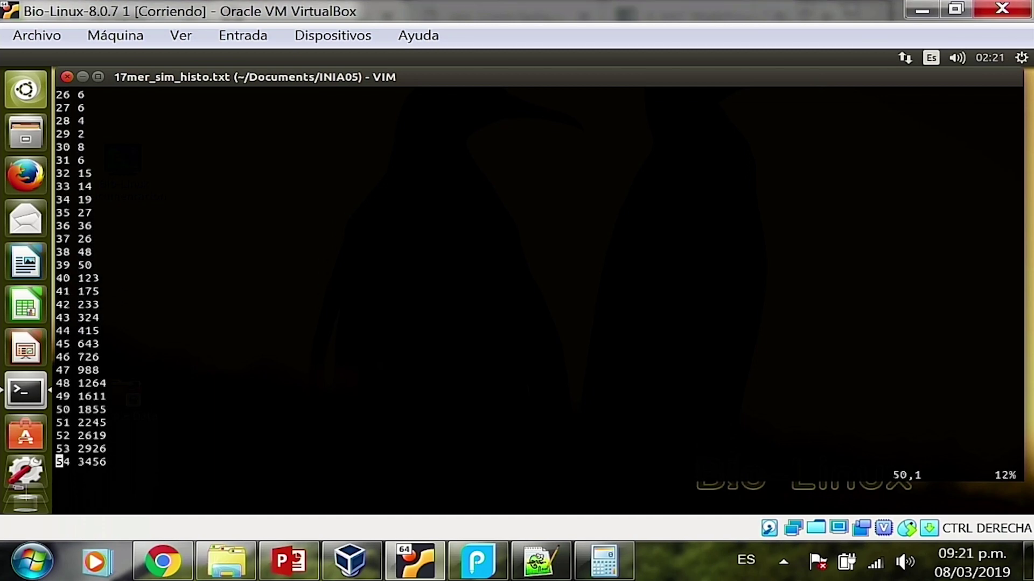
key(Down)
key(Down)
key(Down)
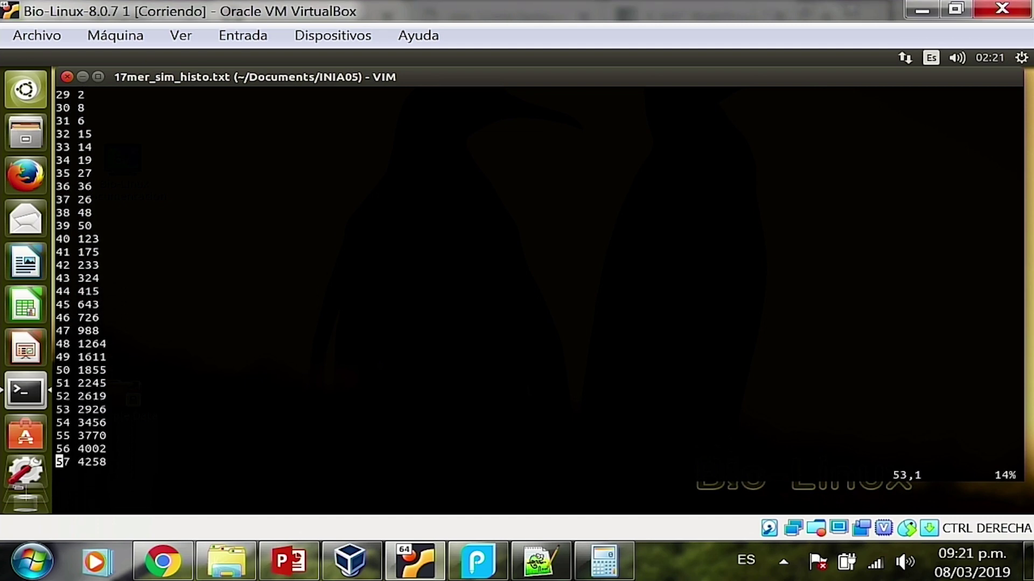
key(Down)
key(Down)
key(Down)
key(Down)
key(Down)
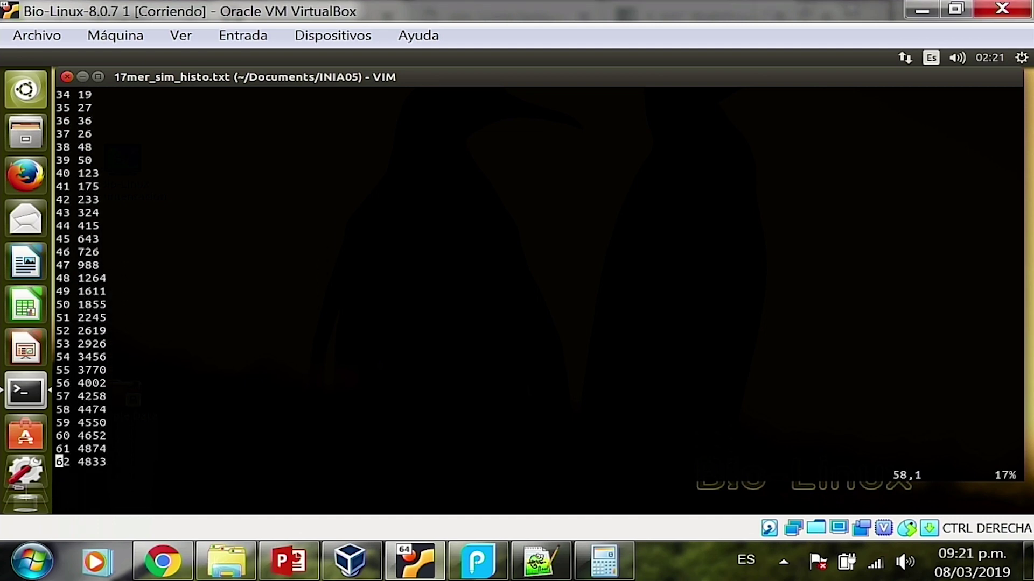
key(Down)
key(Down)
key(Down)
key(Down)
key(Down)
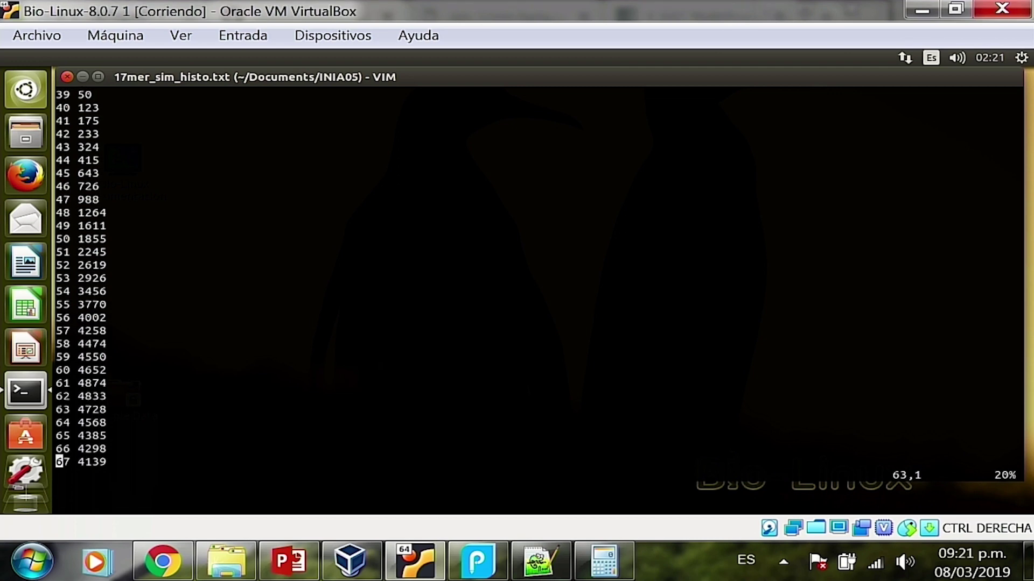
key(Down)
key(Down)
key(Down)
key(Up)
key(Up)
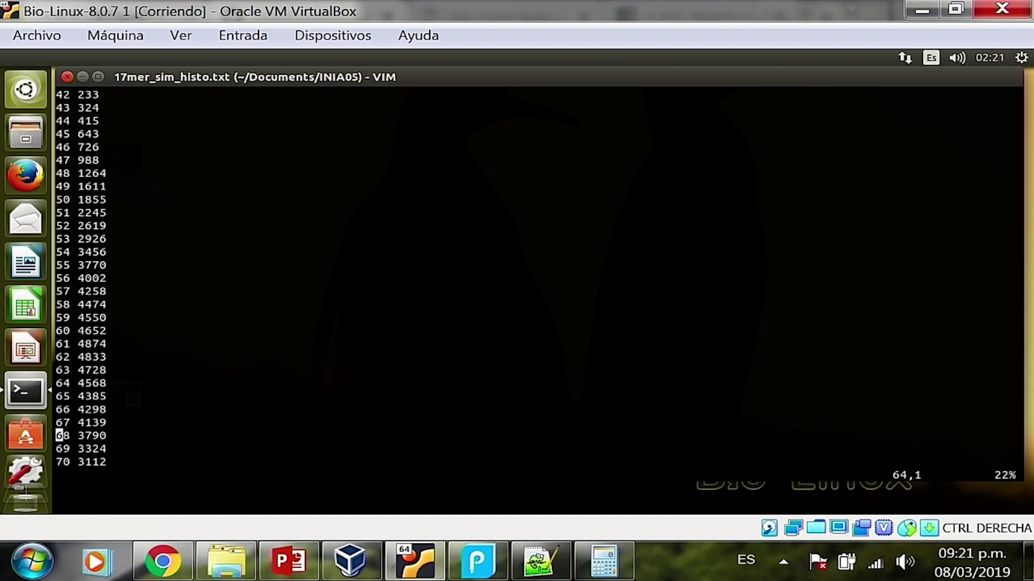
key(Up)
key(Up)
key(Down)
key(Up)
key(Up)
key(Up)
key(Up)
key(Up)
- Page forward through the histogram to the rows for counts 84 through 106
key(Down)
key(Down)
key(Down)
key(Down)
key(Down)
key(Down)
key(Down)
key(Down)
key(Down)
key(Down)
key(Down)
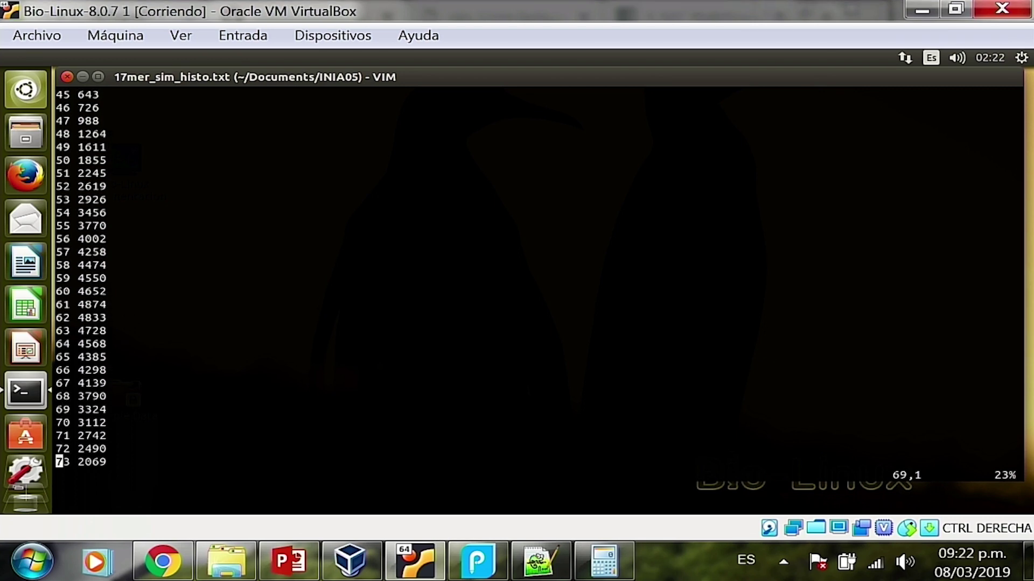
key(Down)
key(Down)
key(Down)
key(Down)
key(Down)
key(Down)
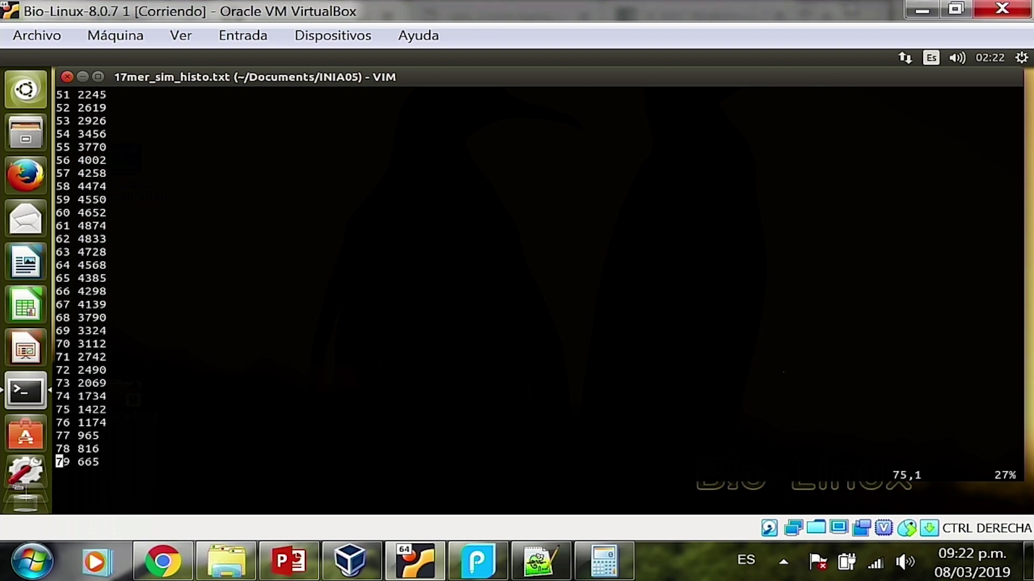
key(ctrl+f)
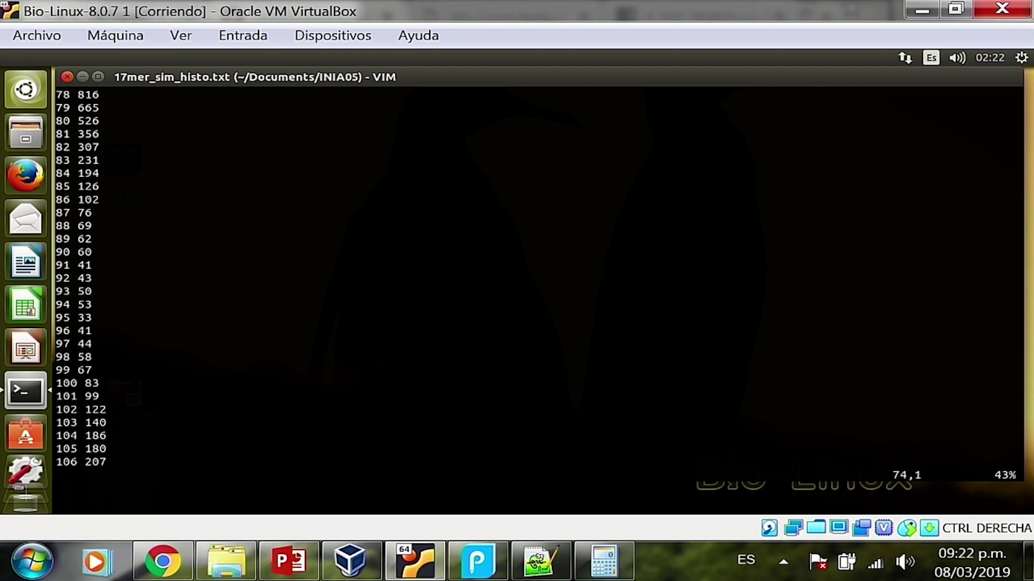
key(Down)
key(Down)
key(Down)
key(Down)
key(Down)
key(Down)
key(Down)
key(Down)
key(Down)
key(Down)
key(Down)
key(Down)
key(Down)
key(Down)
key(Down)
key(Down)
key(Down)
key(Down)
key(Down)
key(Down)
key(Down)
key(Down)
key(Down)
key(Down)
key(Down)
key(Down)
key(Down)
key(Down)
key(Down)
key(Down)
key(Down)
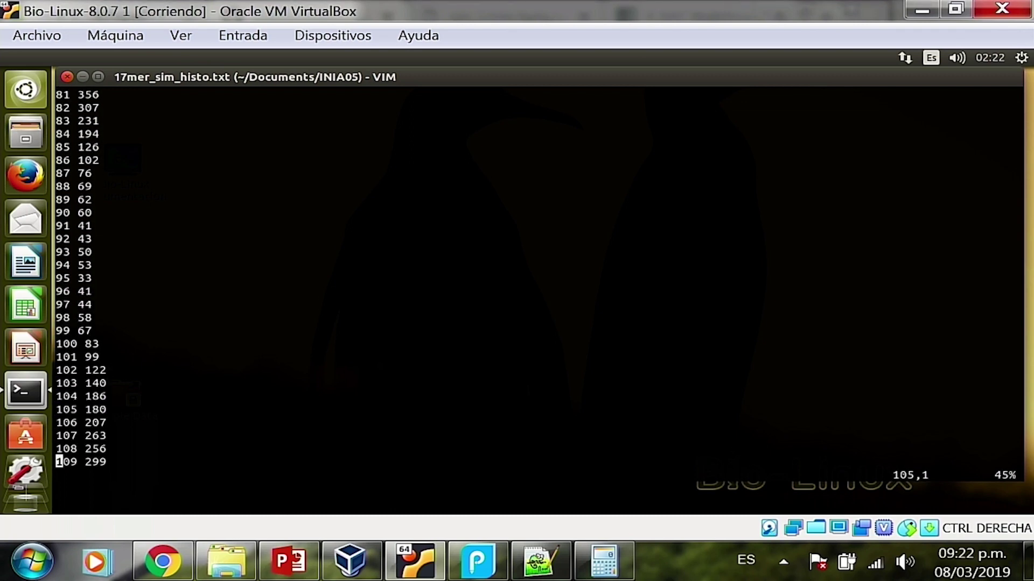
key(Down)
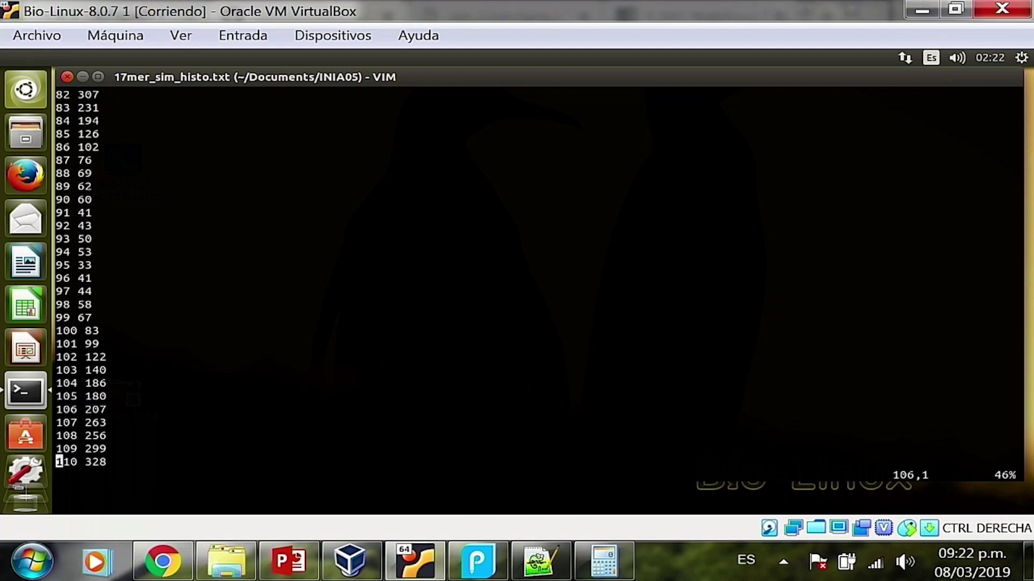
- Continue past the second peak near count 124 down to rows 138-166
key(Down)
key(Down)
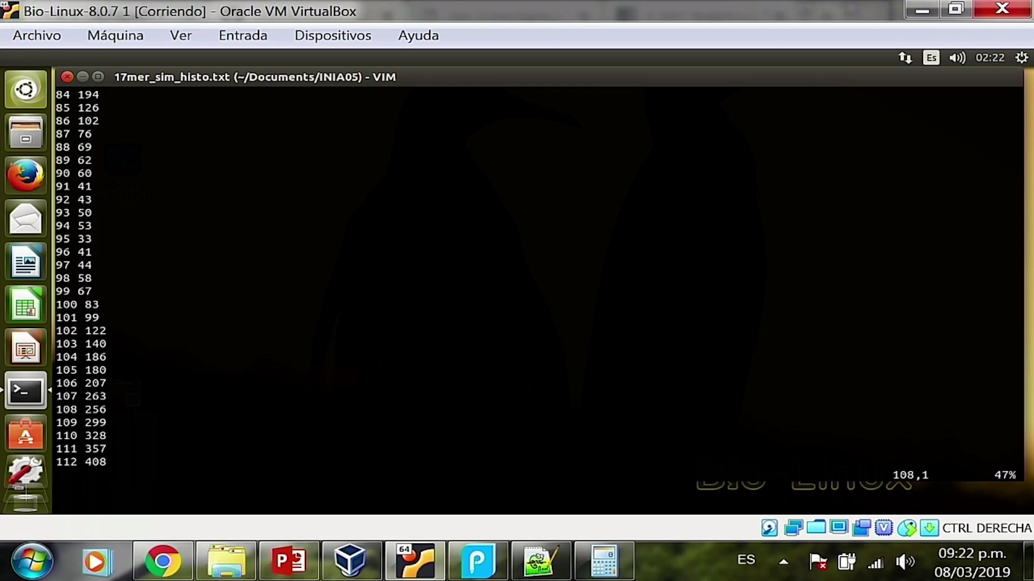
key(Down)
key(Down)
key(Down)
key(Down)
key(Down)
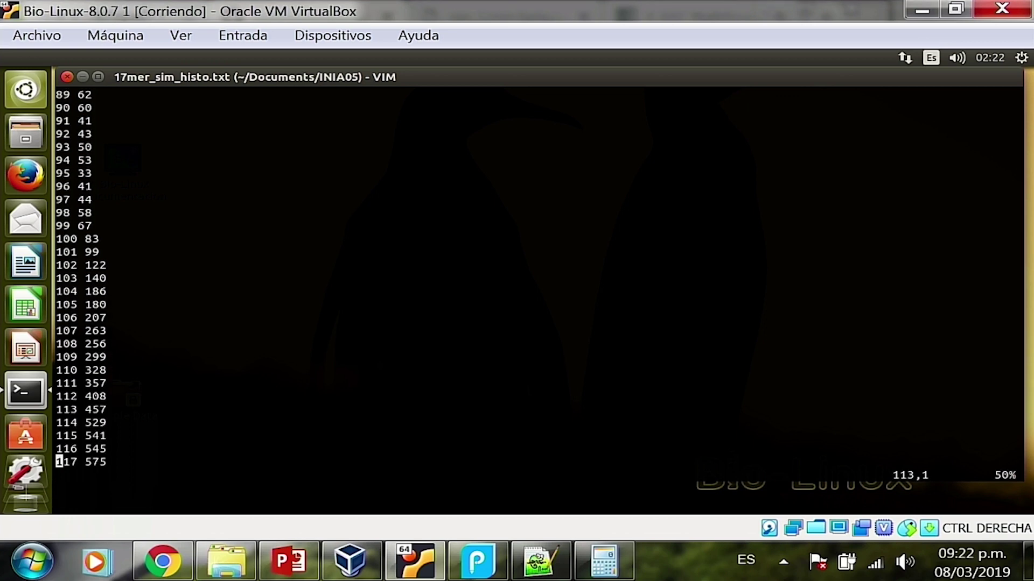
key(Down)
key(Down)
key(Down)
key(Down)
key(Down)
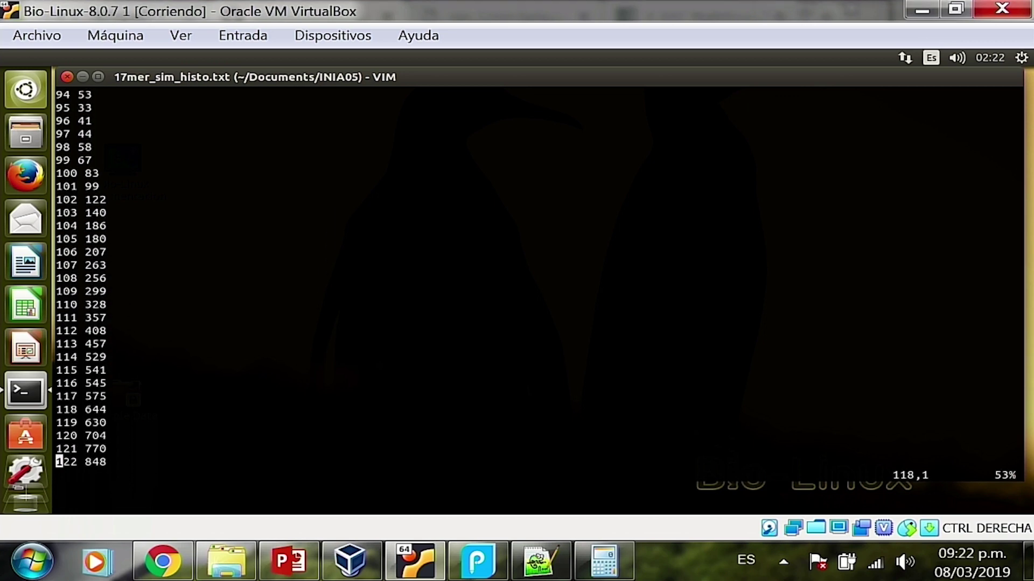
key(Down)
key(Down)
key(Down)
key(Down)
key(Down)
key(Down)
key(Down)
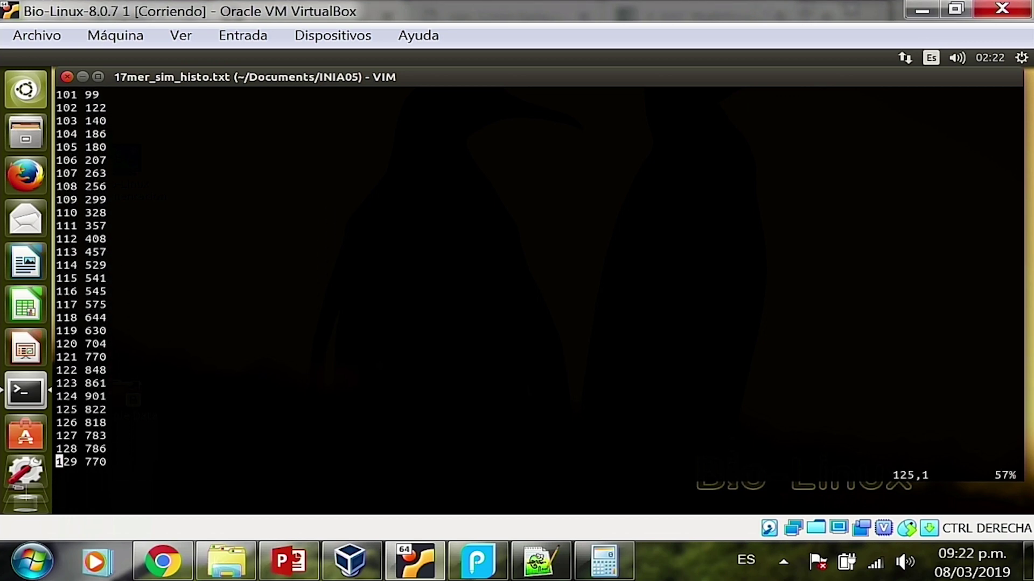
key(Down)
key(Down)
key(Down)
key(Down)
key(Down)
key(Down)
key(Down)
key(Down)
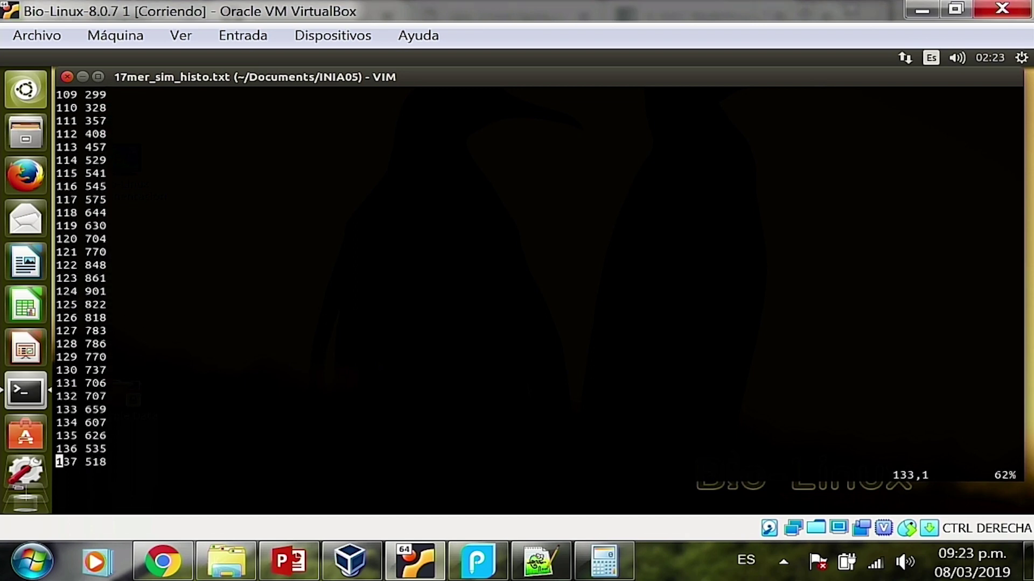
key(Down)
key(Down)
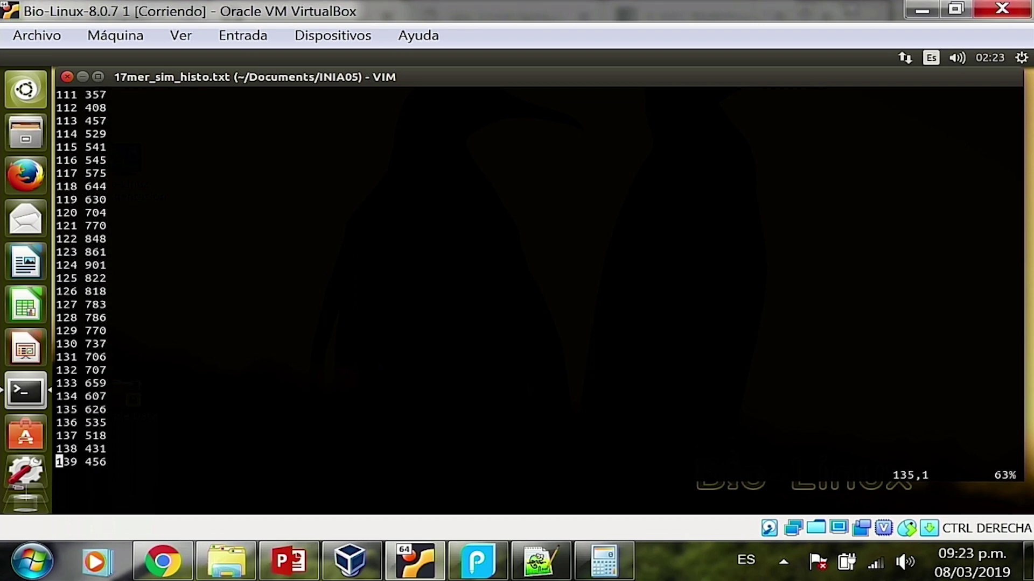
key(Page_Down)
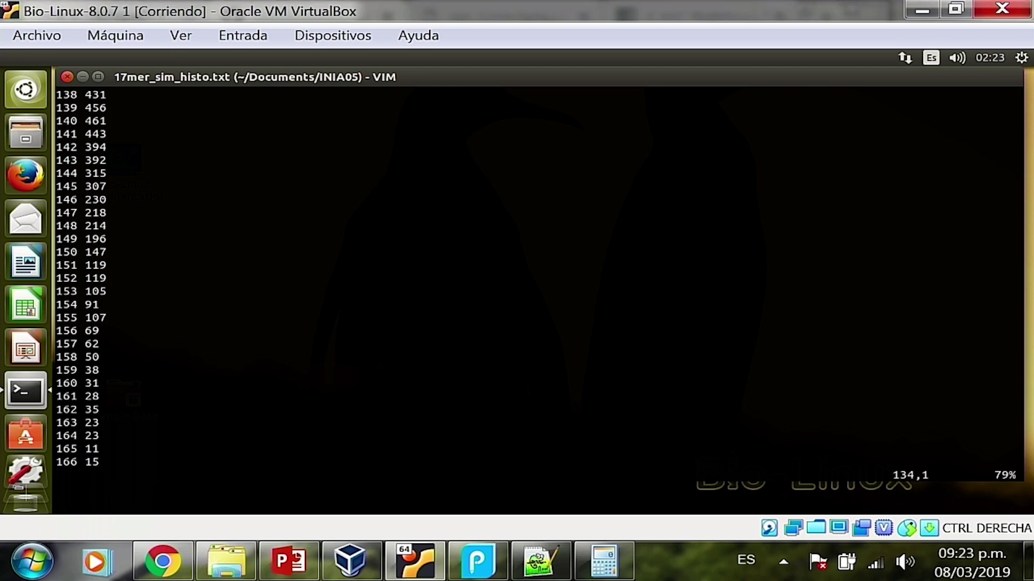
text(:q!)
- Quit vim with :q! back to the shell prompt in ~/Documents/INIA05
key(Return)
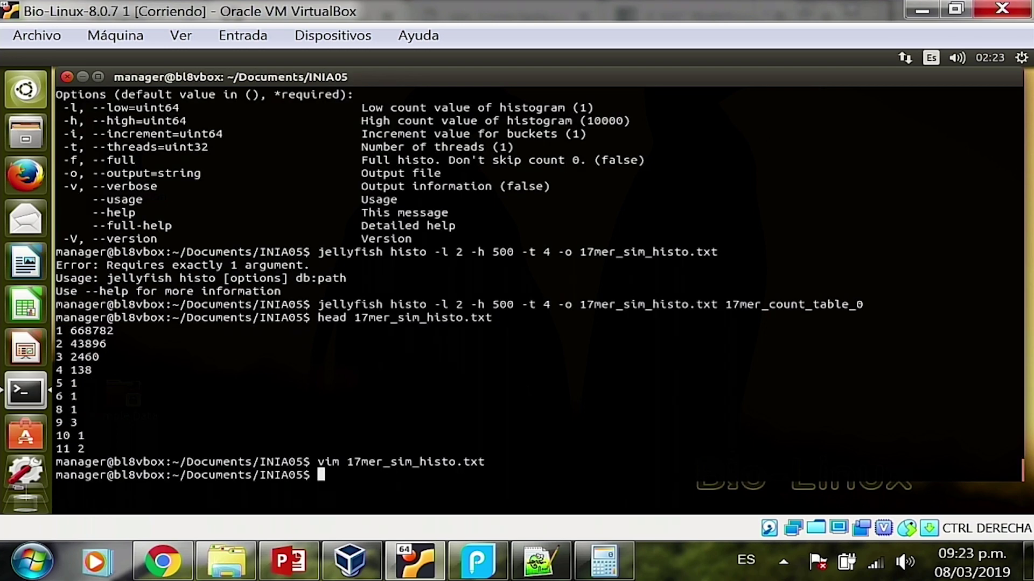